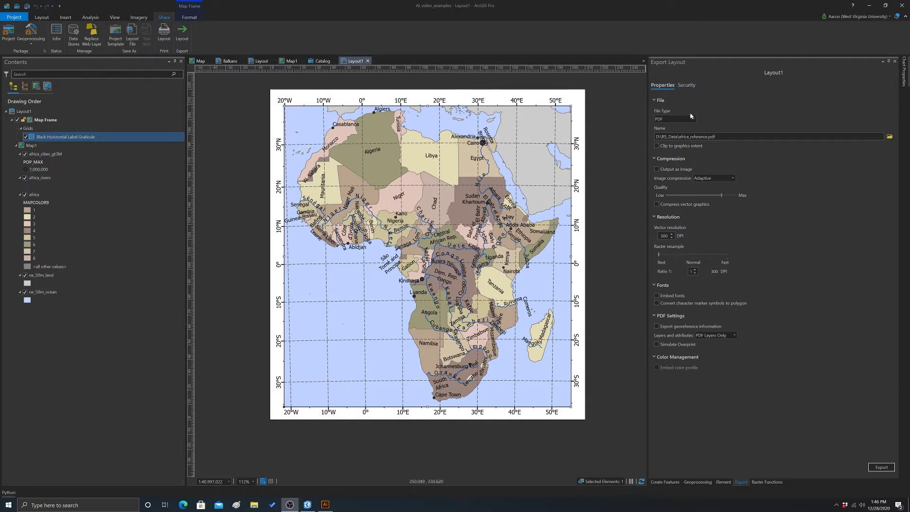
Step: Export the layout as PDF named africa_reference2.pdf, then minimize ArcGIS Pro
{"action": "left_click", "coordinate": [661, 110]}
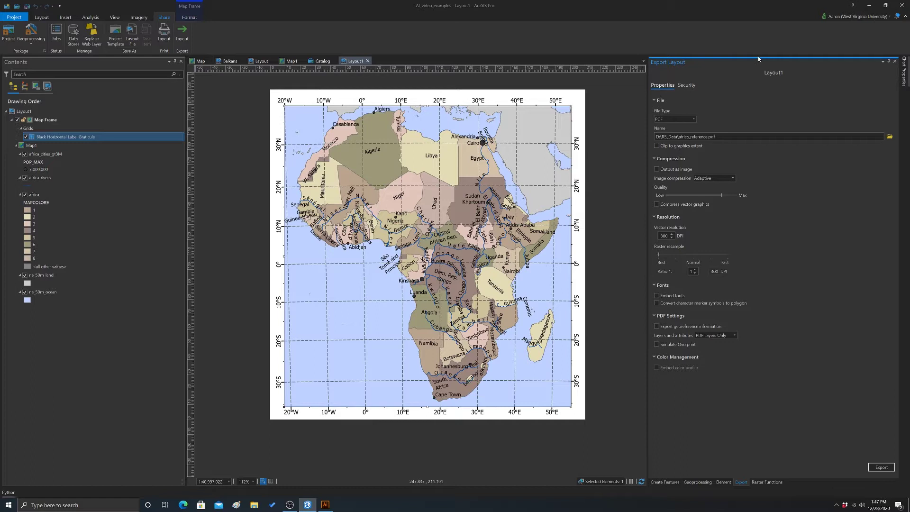
{"action": "left_click", "coordinate": [693, 119]}
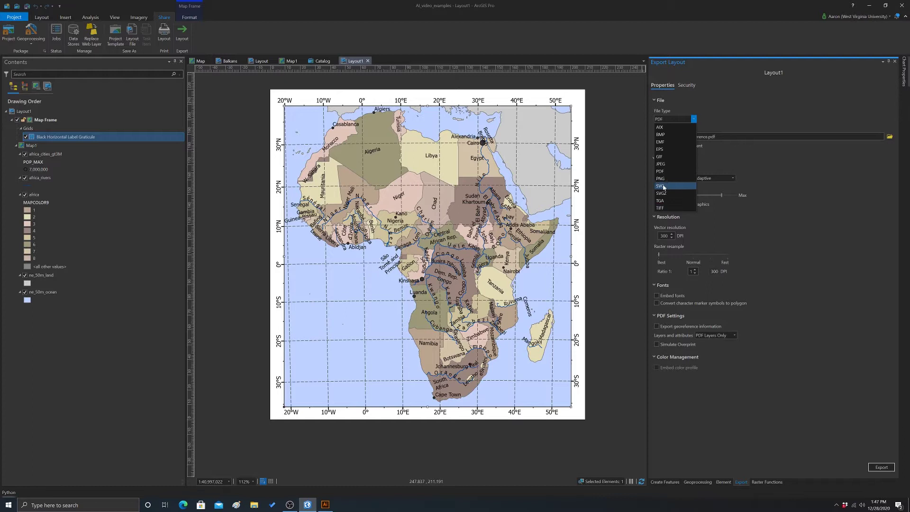
{"action": "left_click", "coordinate": [662, 172]}
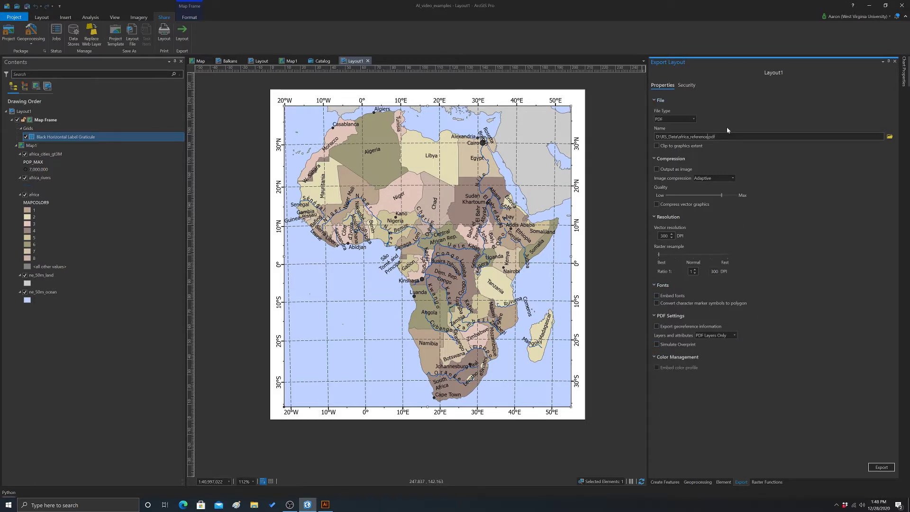
{"action": "type", "text": "2"}
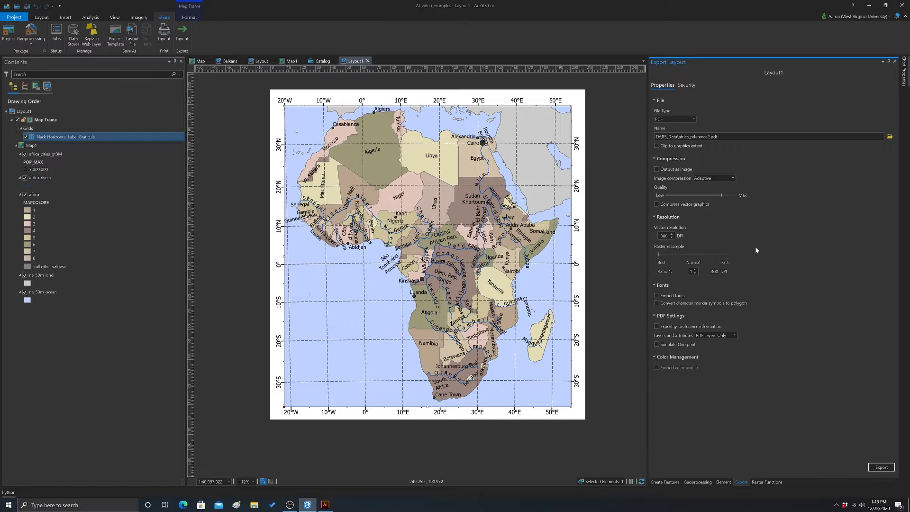
{"action": "left_click", "coordinate": [882, 467]}
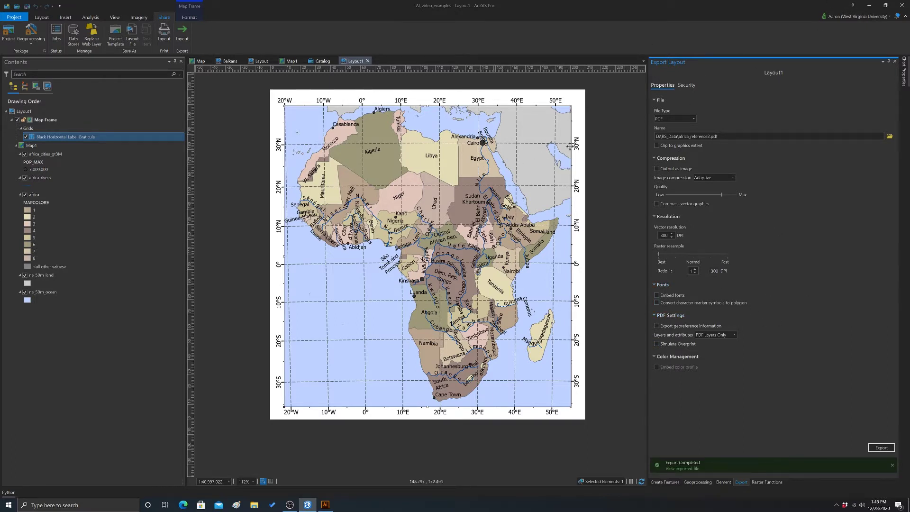
{"action": "left_click", "coordinate": [869, 7]}
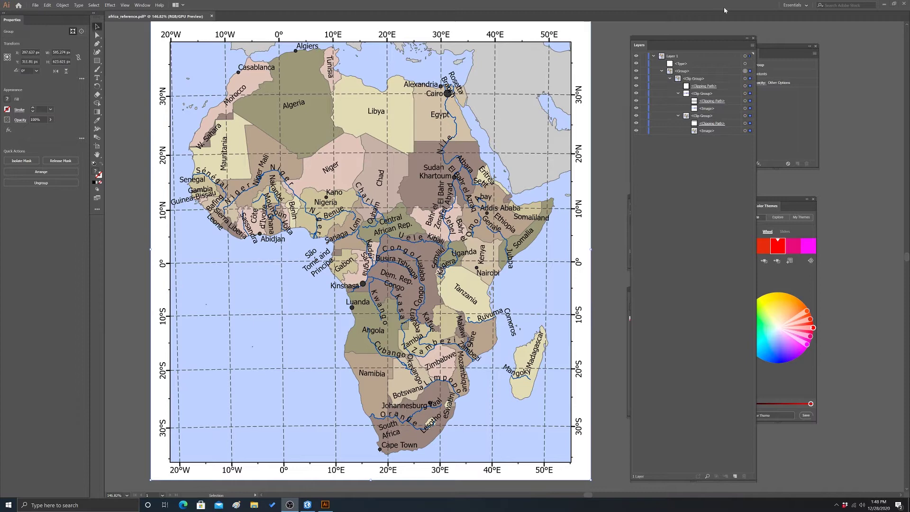
Step: Open africa_reference2.pdf in Illustrator and close africa_reference.pdf, choosing No to saving
{"action": "left_click", "coordinate": [35, 4]}
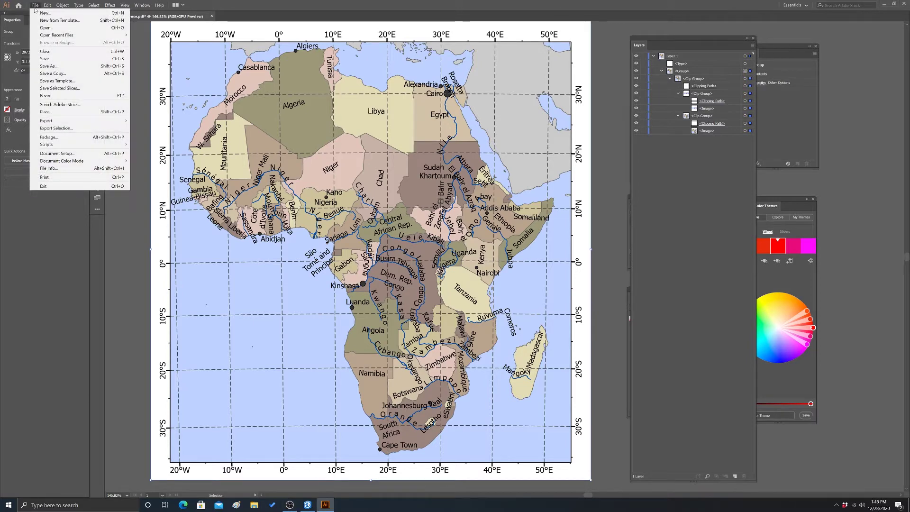
{"action": "left_click", "coordinate": [50, 30]}
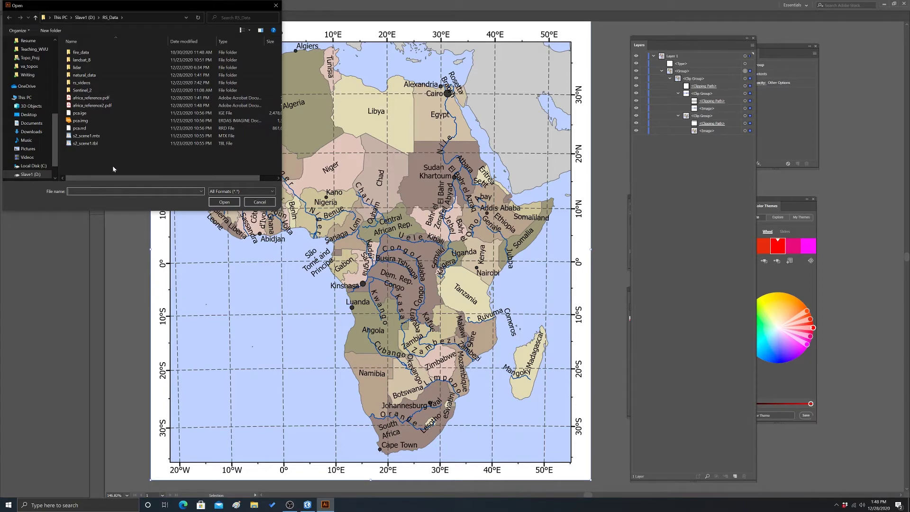
{"action": "left_click", "coordinate": [97, 108]}
{"action": "left_click", "coordinate": [224, 203]}
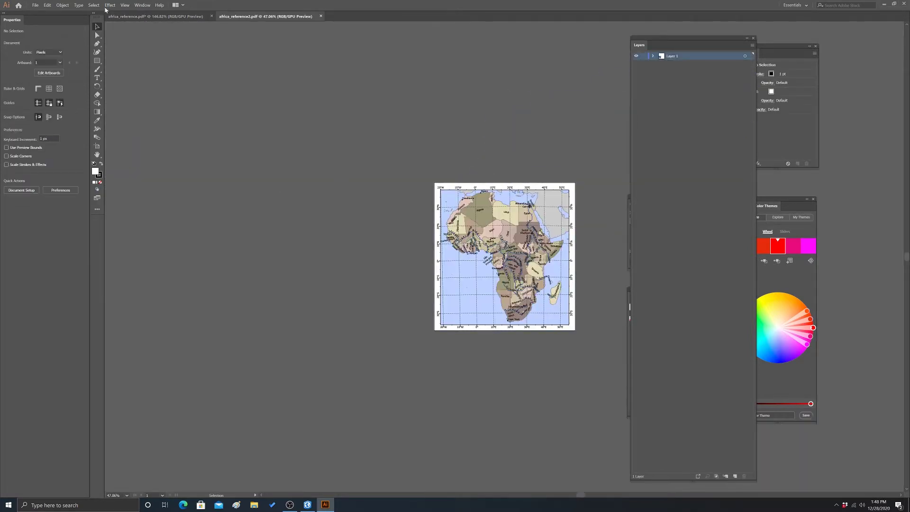
{"action": "left_click", "coordinate": [211, 16]}
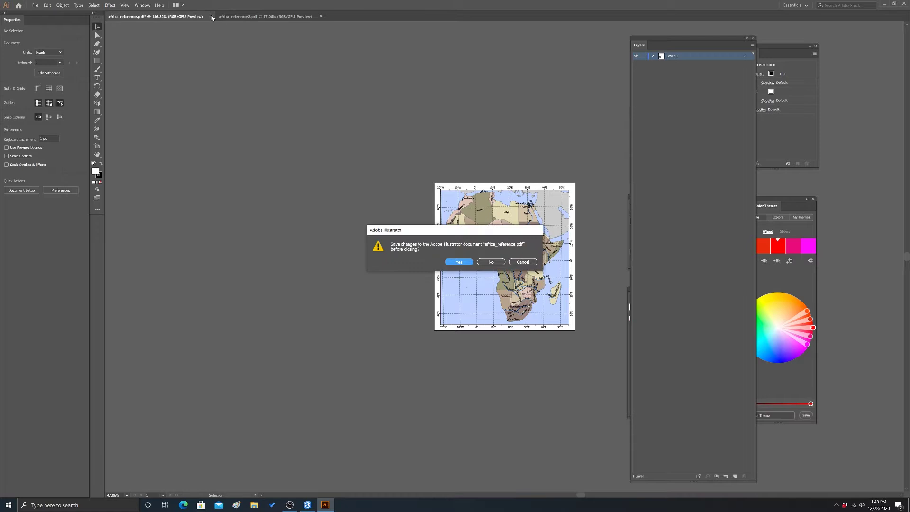
{"action": "left_click", "coordinate": [493, 263]}
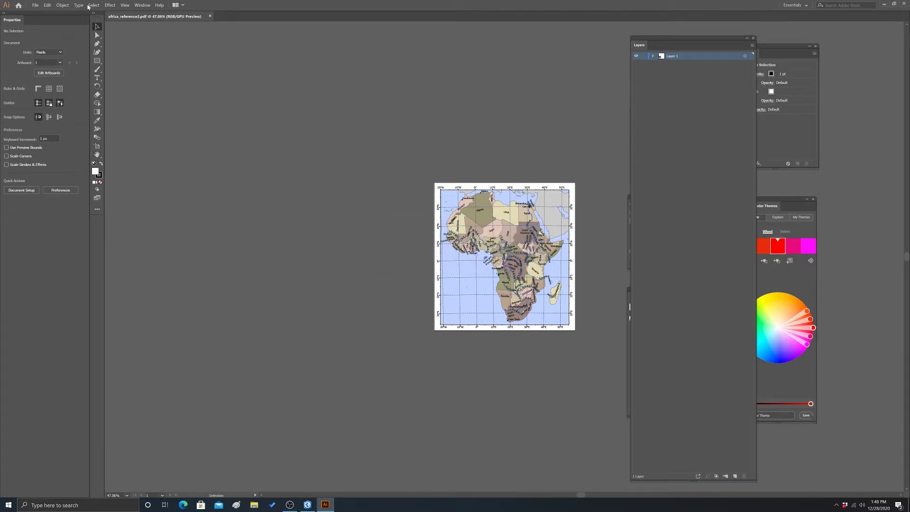
Step: Fit the map to the window and expand Layer 1, its Group and Clip Group
{"action": "left_click", "coordinate": [125, 5]}
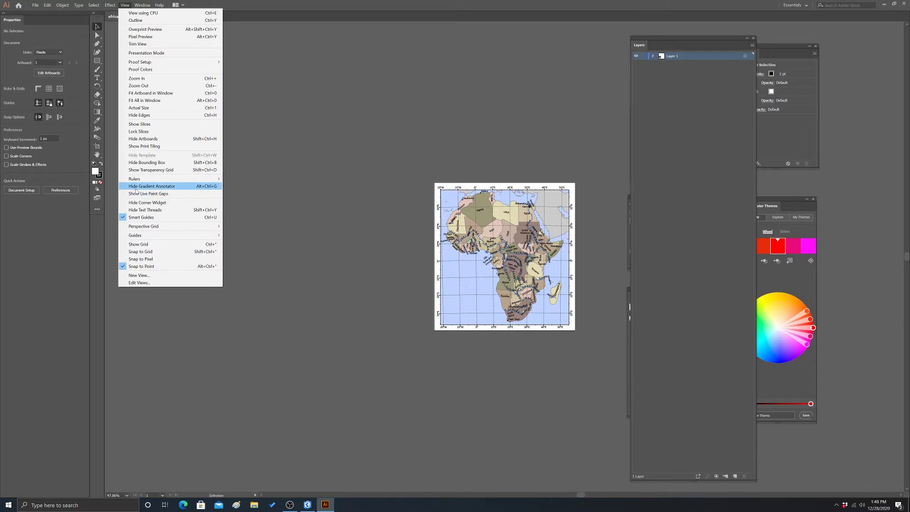
{"action": "left_click", "coordinate": [147, 93]}
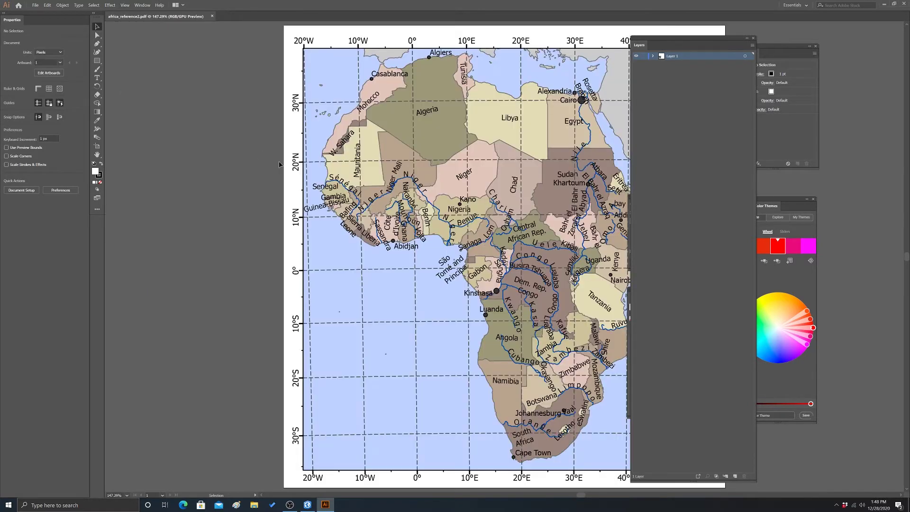
{"action": "left_click", "coordinate": [97, 154]}
{"action": "left_click_drag", "start_coordinate": [410, 209], "coordinate": [251, 239]}
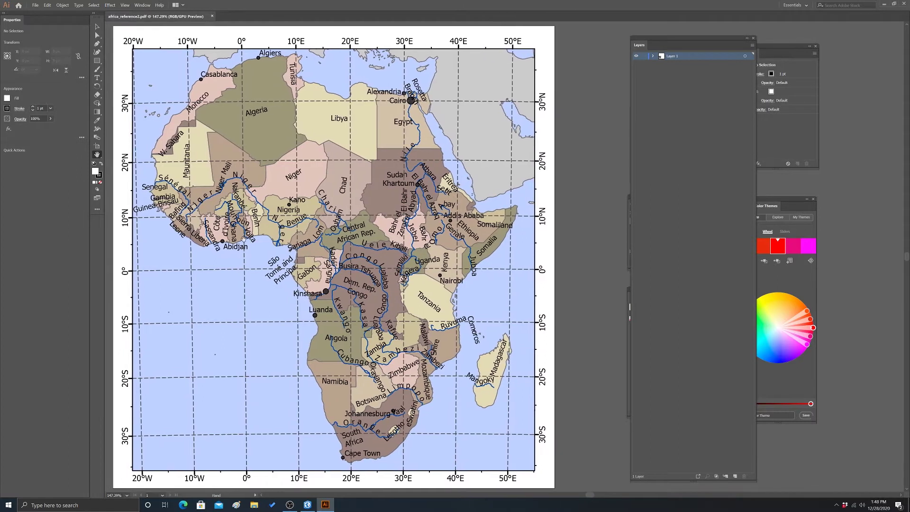
{"action": "left_click_drag", "start_coordinate": [674, 44], "coordinate": [636, 44]}
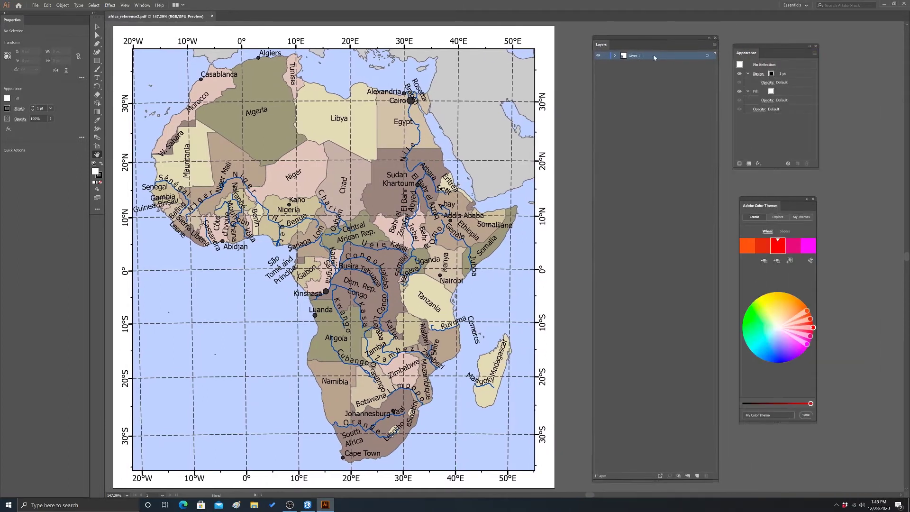
{"action": "left_click", "coordinate": [616, 55]}
{"action": "left_click", "coordinate": [623, 63]}
{"action": "left_click", "coordinate": [632, 70]}
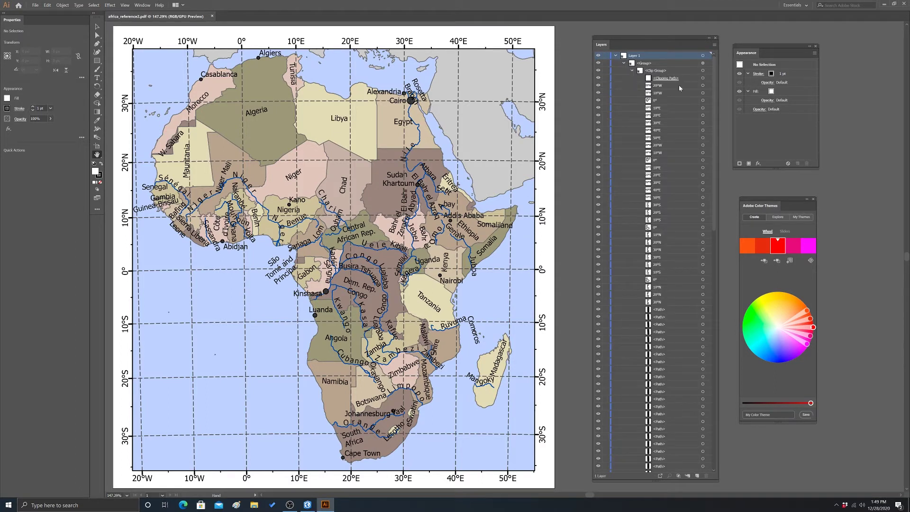
{"action": "scroll", "coordinate": [681, 231], "scroll_direction": "down", "scroll_amount": 10}
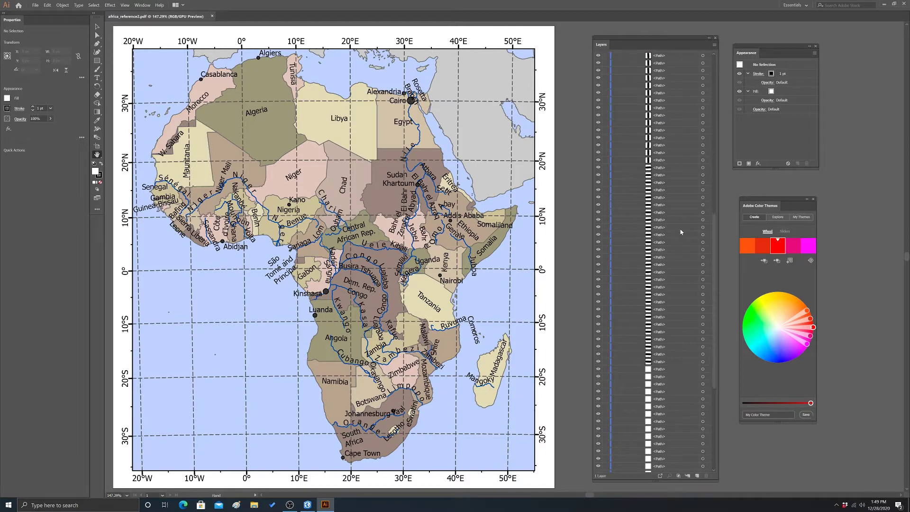
{"action": "scroll", "coordinate": [681, 231], "scroll_direction": "down", "scroll_amount": 5}
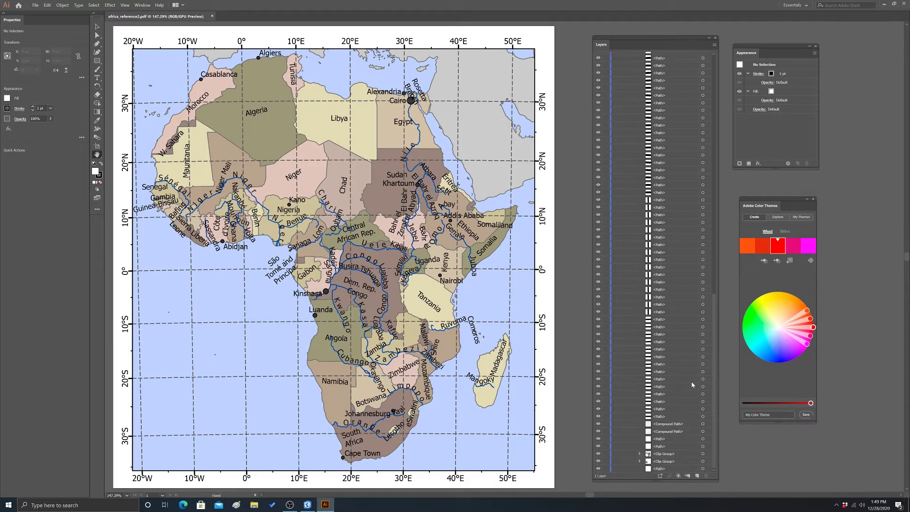
Step: Expand the nested Clip Groups near the list's end, including the city-label group
{"action": "left_click", "coordinate": [640, 454]}
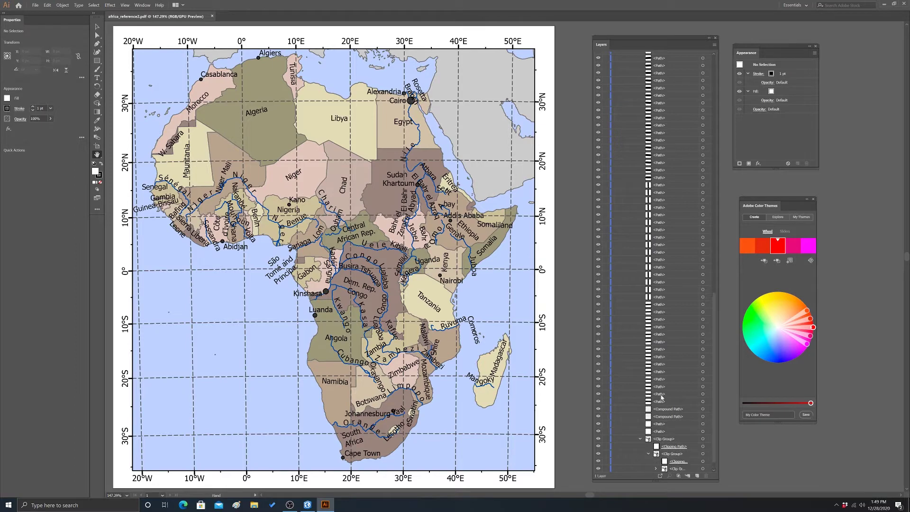
{"action": "left_click", "coordinate": [648, 454]}
{"action": "left_click", "coordinate": [639, 461]}
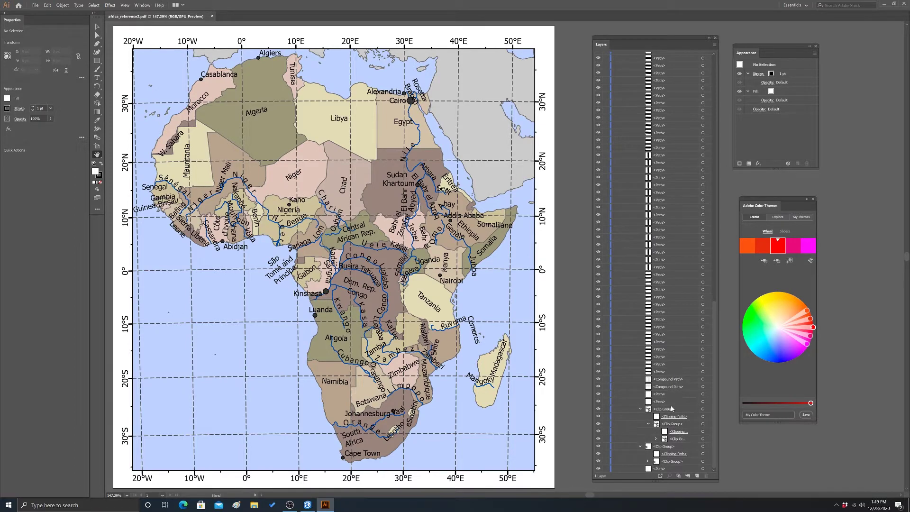
{"action": "scroll", "coordinate": [673, 413], "scroll_direction": "up", "scroll_amount": 10}
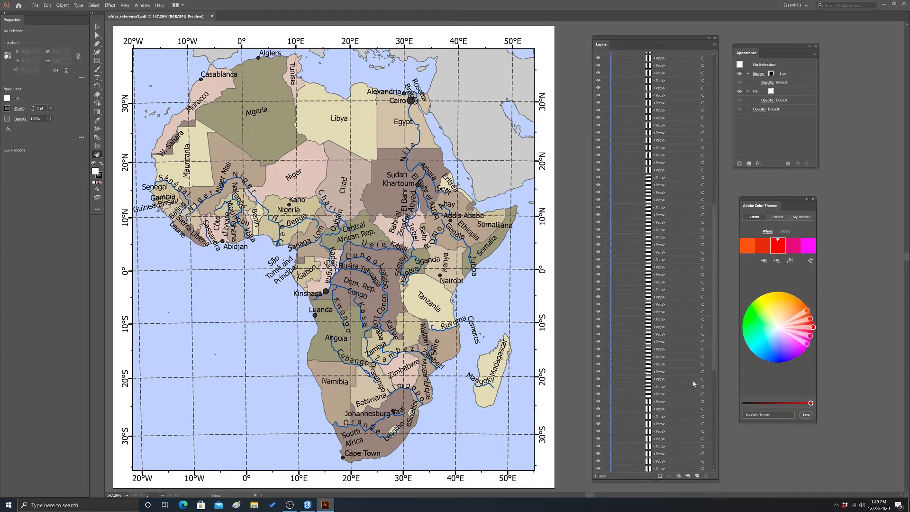
{"action": "scroll", "coordinate": [716, 341], "scroll_direction": "up", "scroll_amount": 15}
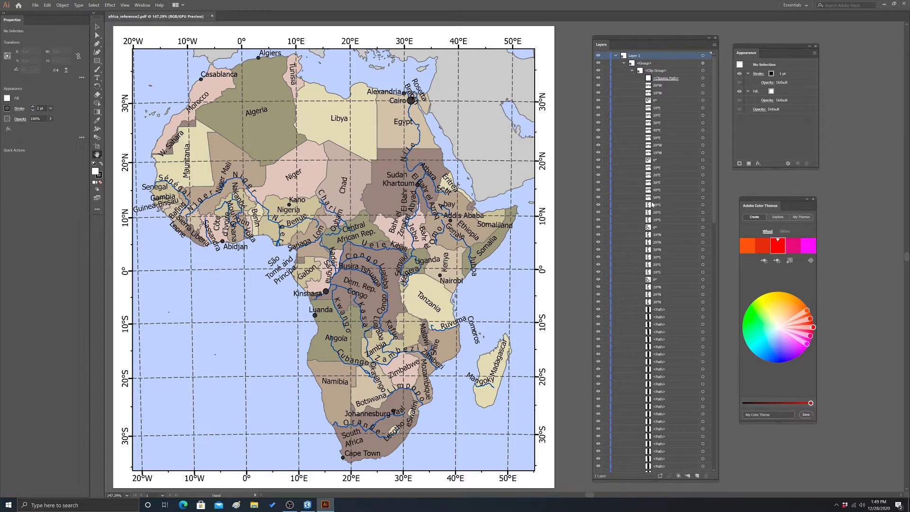
{"action": "scroll", "coordinate": [654, 207], "scroll_direction": "down", "scroll_amount": 10}
{"action": "scroll", "coordinate": [664, 237], "scroll_direction": "down", "scroll_amount": 5}
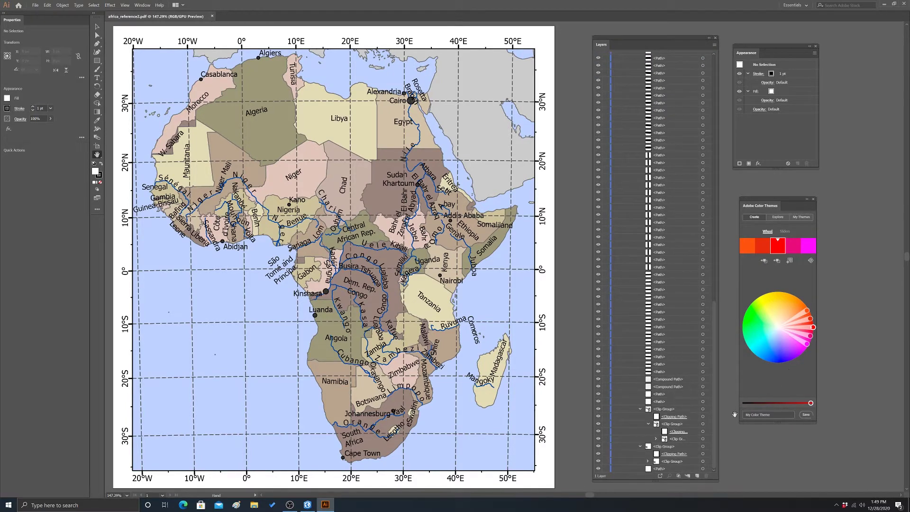
{"action": "left_click", "coordinate": [656, 439]}
{"action": "scroll", "coordinate": [670, 318], "scroll_direction": "down", "scroll_amount": 6}
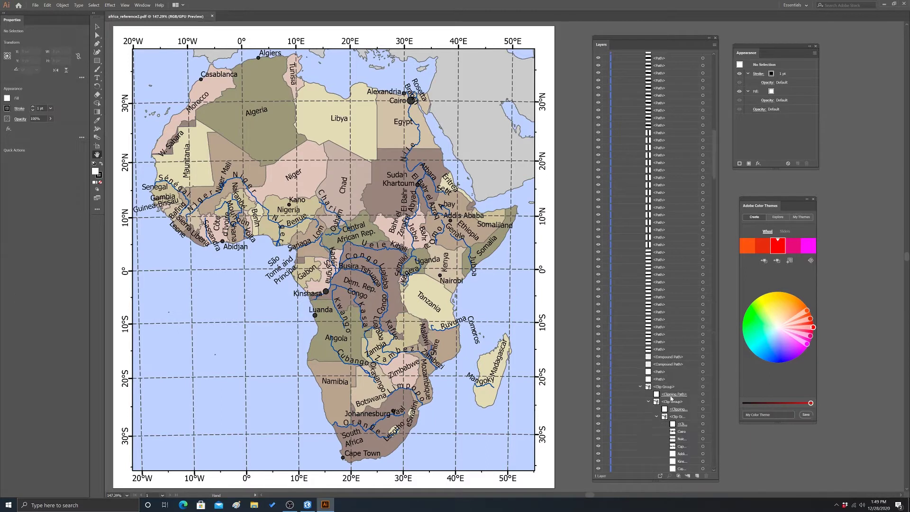
{"action": "scroll", "coordinate": [669, 318], "scroll_direction": "down", "scroll_amount": 14}
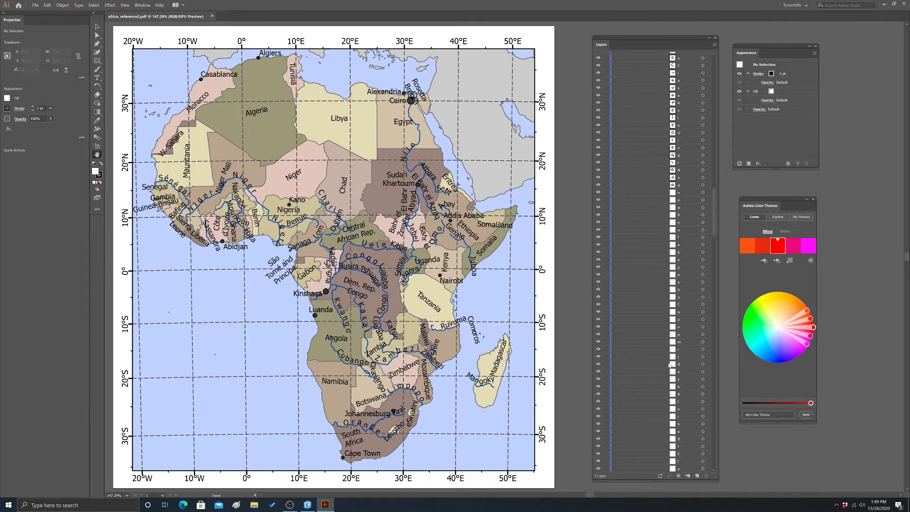
Step: Expand the lower Clip Group and target Angola's compound path in the Layers panel
{"action": "left_click_drag", "start_coordinate": [717, 198], "coordinate": [719, 428]}
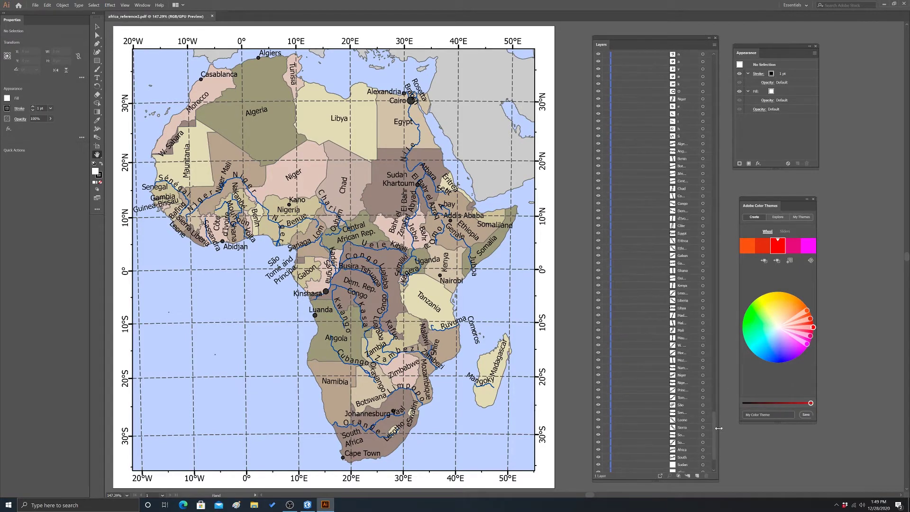
{"action": "left_click_drag", "start_coordinate": [720, 429], "coordinate": [718, 474]}
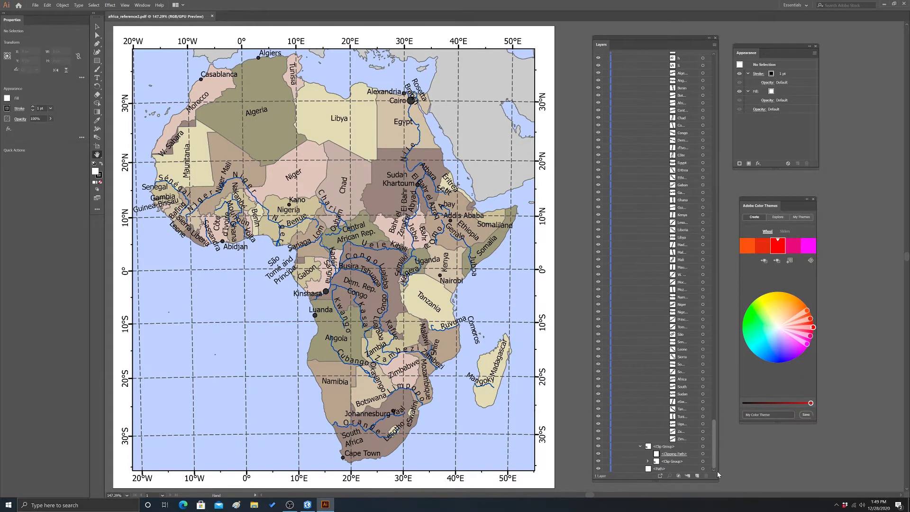
{"action": "left_click", "coordinate": [648, 461]}
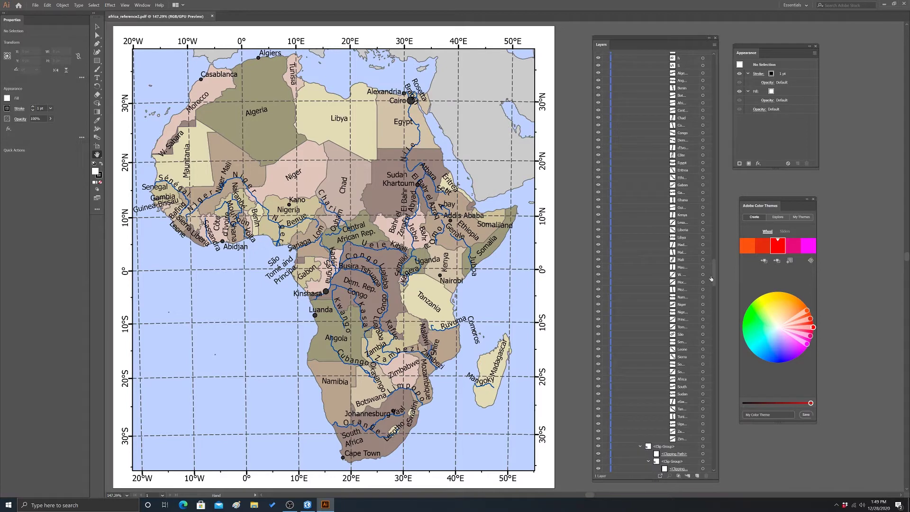
{"action": "left_click_drag", "start_coordinate": [711, 279], "coordinate": [720, 328]}
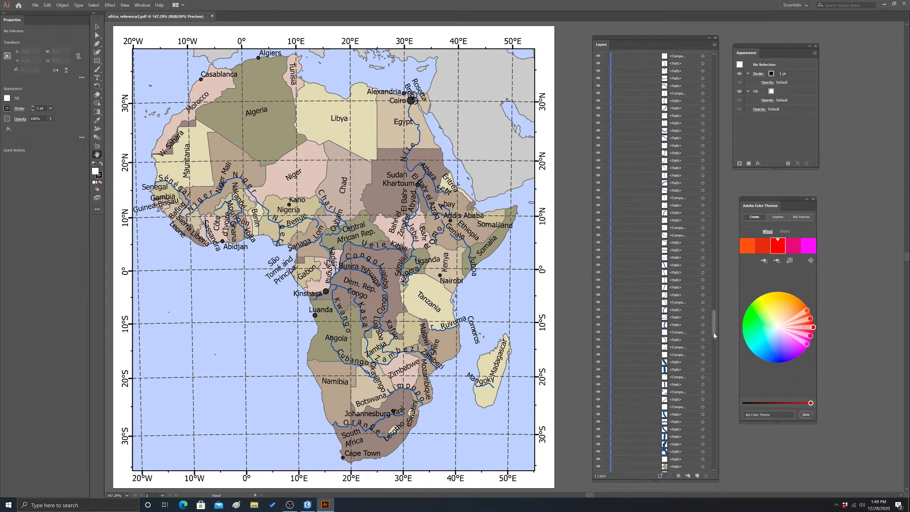
{"action": "scroll", "coordinate": [714, 357], "scroll_direction": "down", "scroll_amount": 5}
{"action": "left_click", "coordinate": [705, 322]}
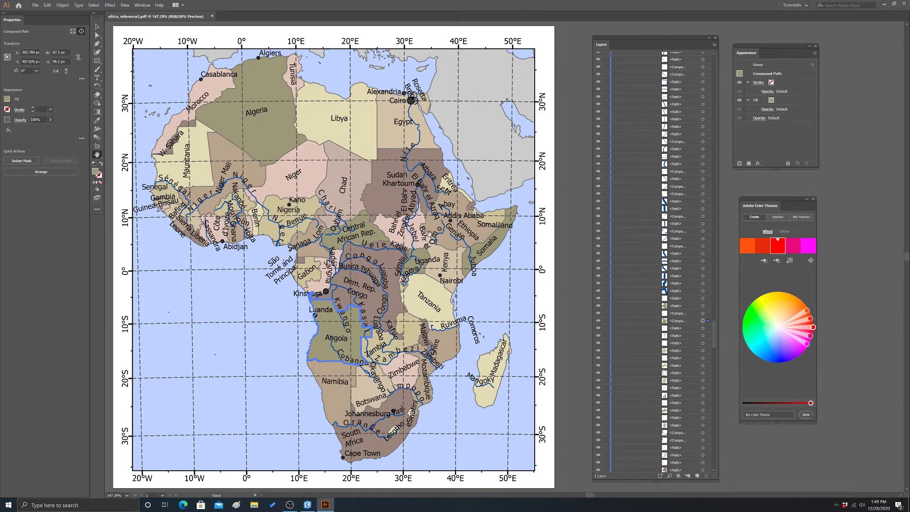
{"action": "left_click", "coordinate": [96, 5]}
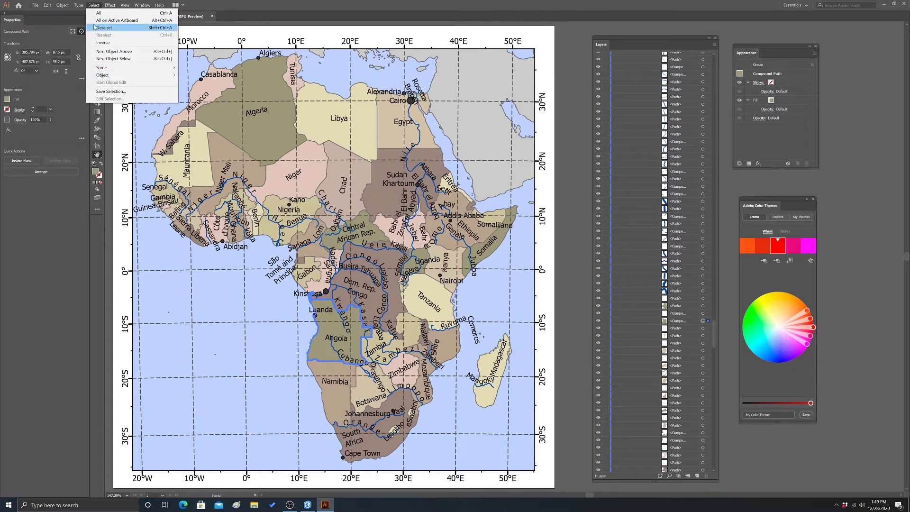
Step: Deselect Angola, then select the Algeria label as a whole text object
{"action": "left_click", "coordinate": [100, 27]}
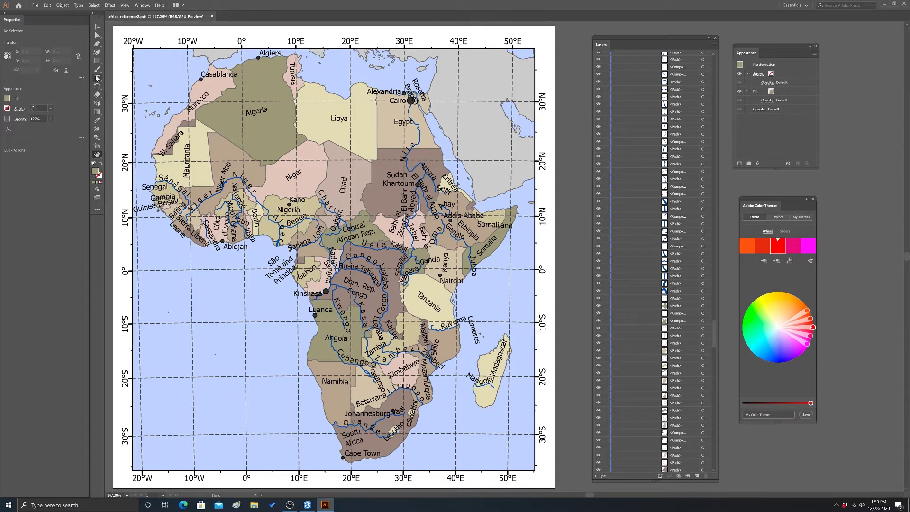
{"action": "left_click", "coordinate": [97, 79]}
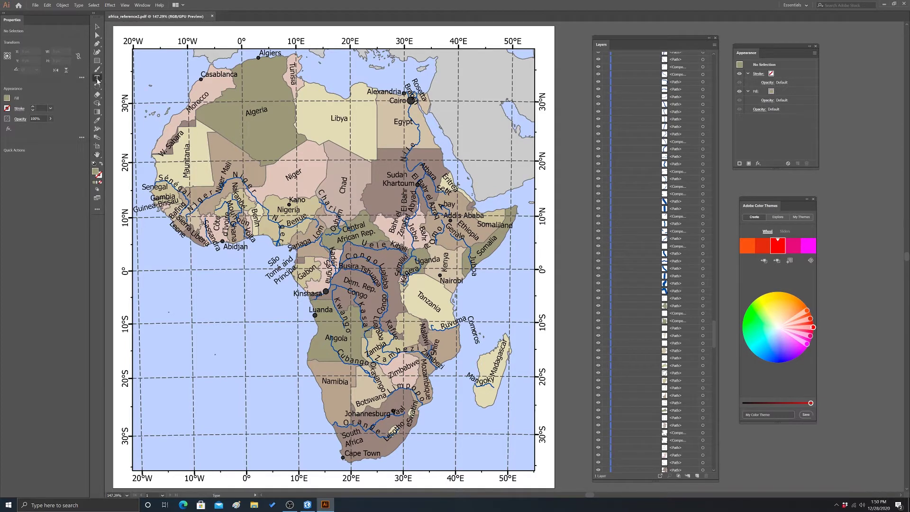
{"action": "left_click", "coordinate": [258, 113]}
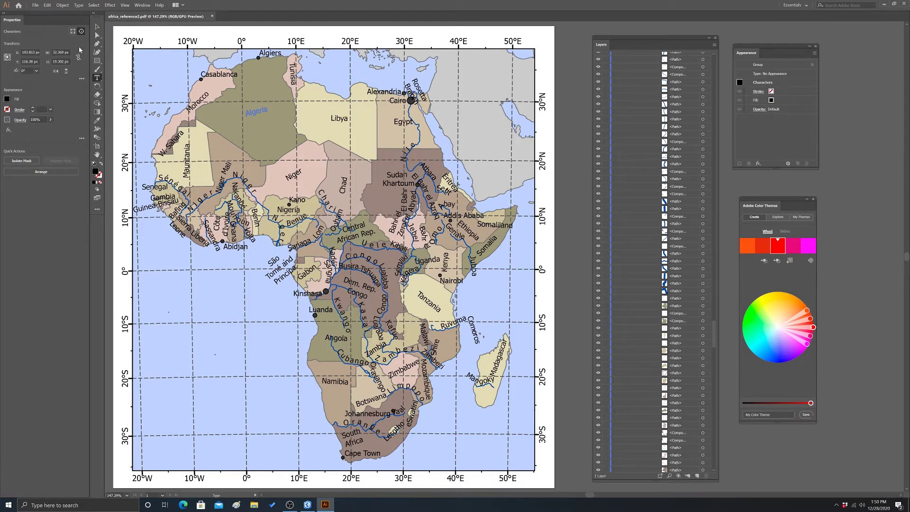
{"action": "left_click", "coordinate": [97, 27]}
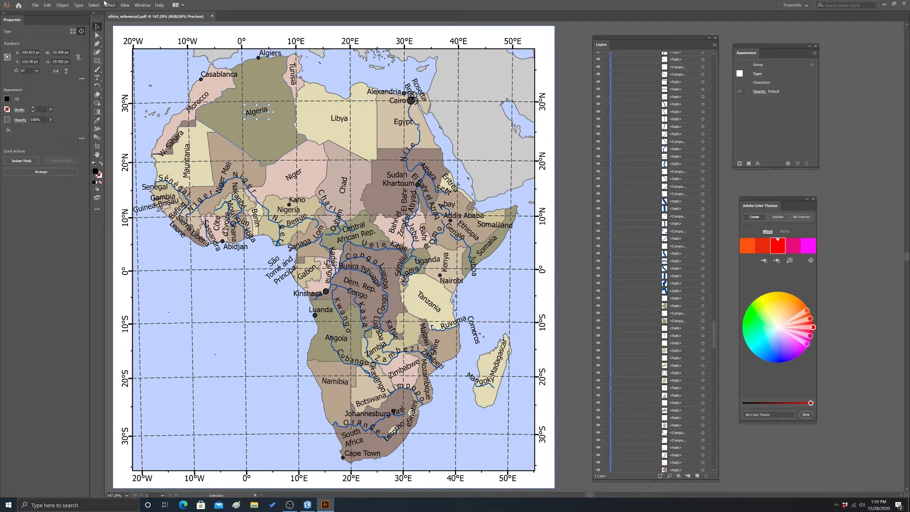
{"action": "left_click", "coordinate": [78, 6]}
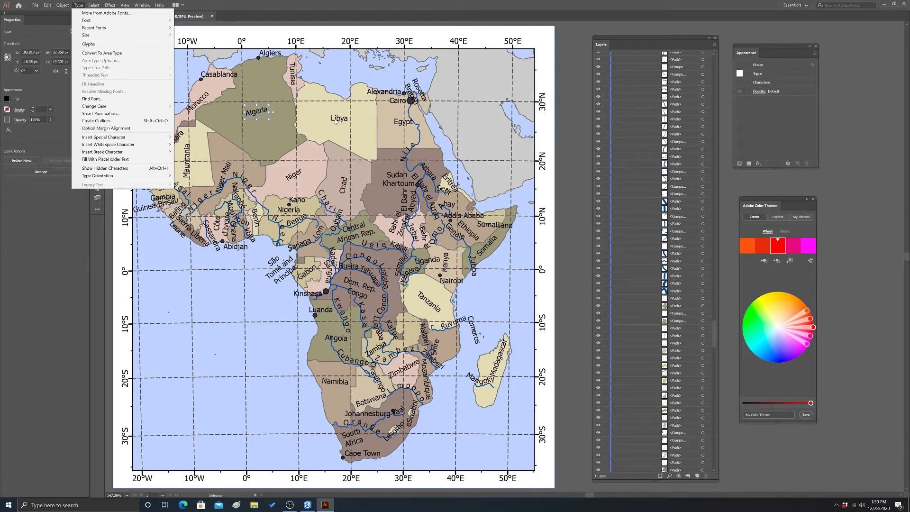
{"action": "left_click", "coordinate": [287, 3]}
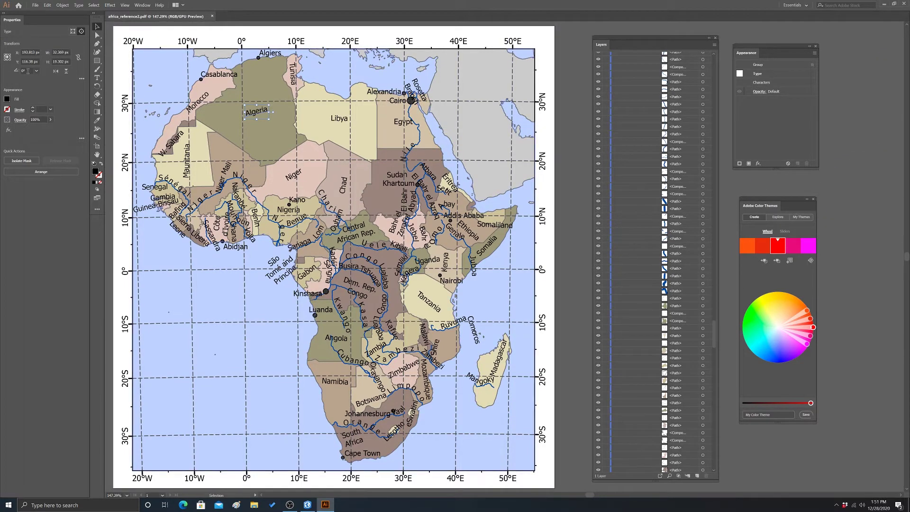
Step: Delete the Branch label near Cairo
{"action": "left_click", "coordinate": [97, 77]}
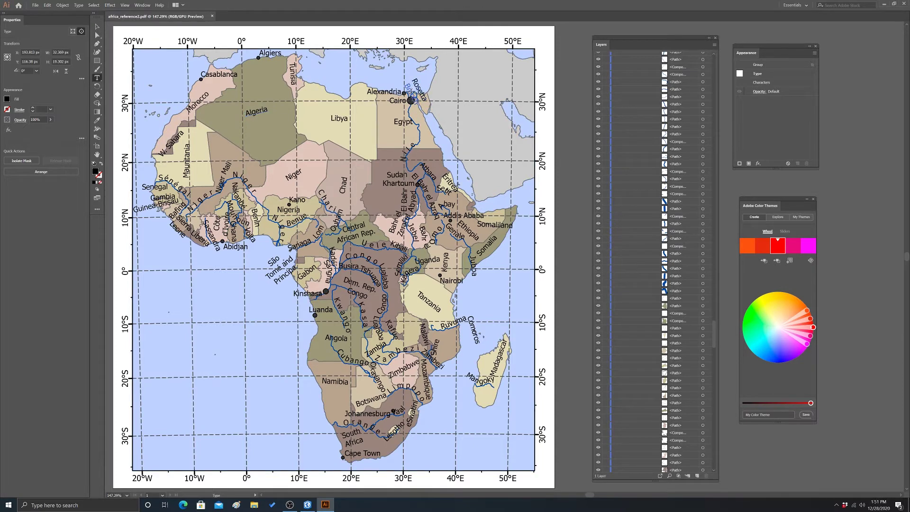
{"action": "left_click", "coordinate": [408, 89]}
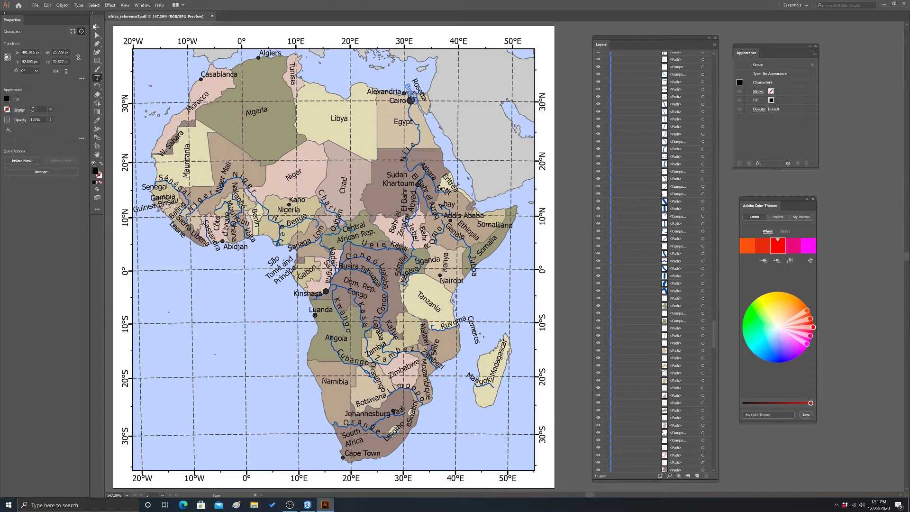
{"action": "left_click", "coordinate": [94, 26]}
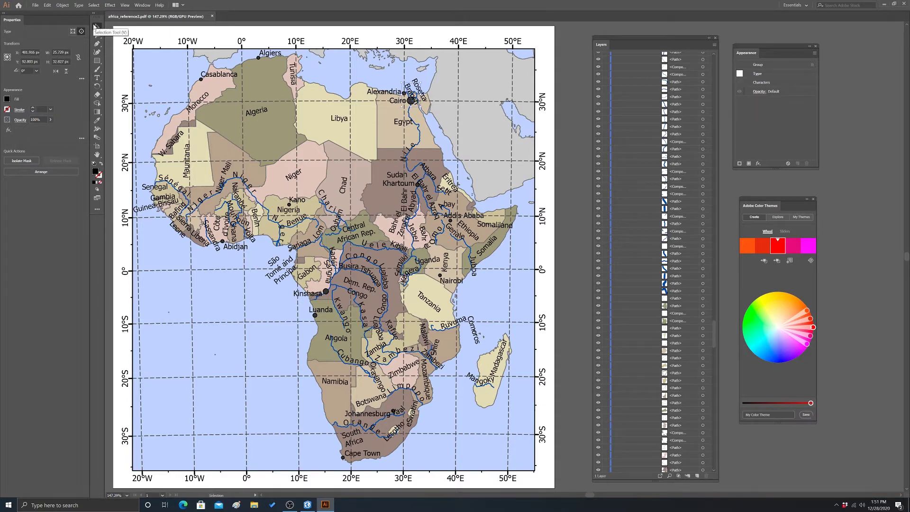
{"action": "key", "text": "Delete"}
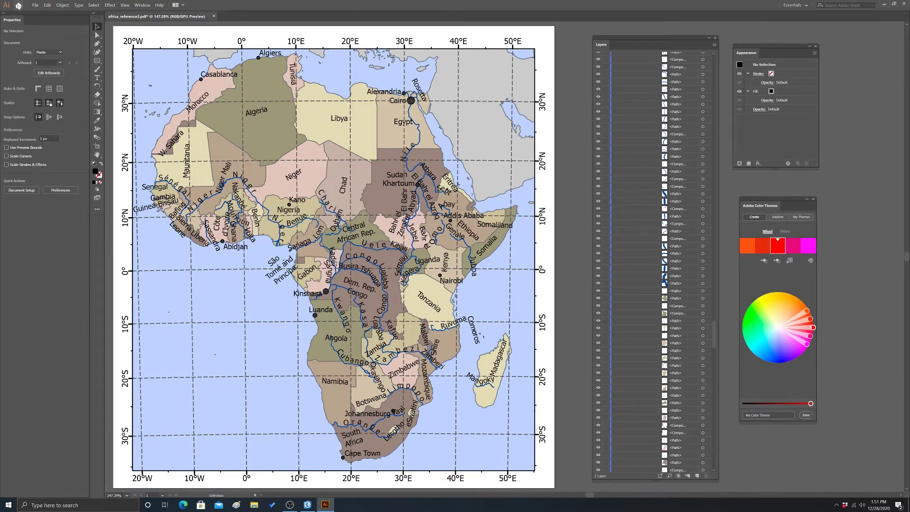
Step: Save the map as africa_reference2.ai in Adobe Illustrator format with default options
{"action": "left_click", "coordinate": [35, 5]}
{"action": "mouse_move", "coordinate": [54, 123]}
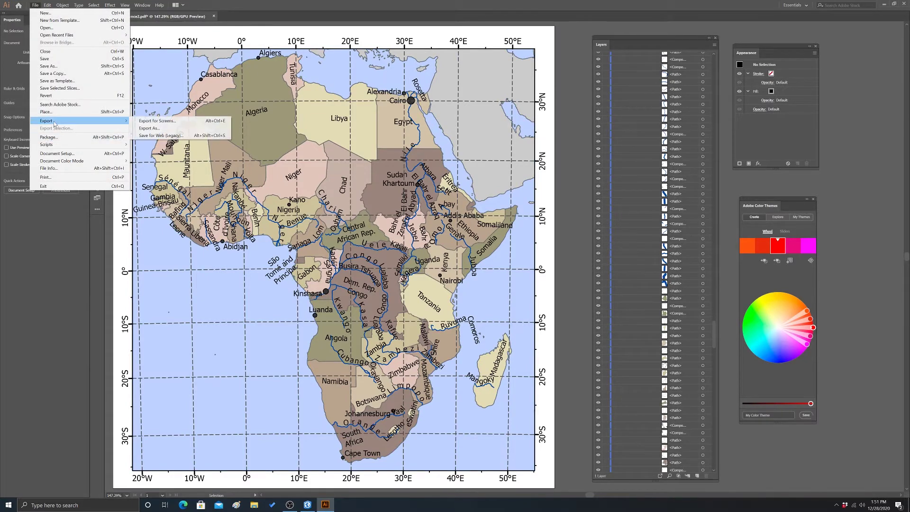
{"action": "left_click", "coordinate": [47, 66]}
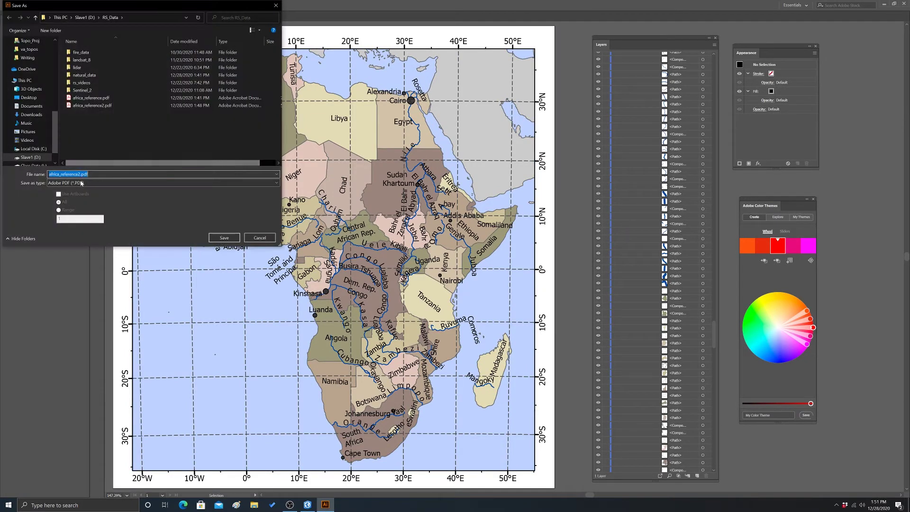
{"action": "left_click", "coordinate": [80, 183]}
{"action": "left_click", "coordinate": [85, 188]}
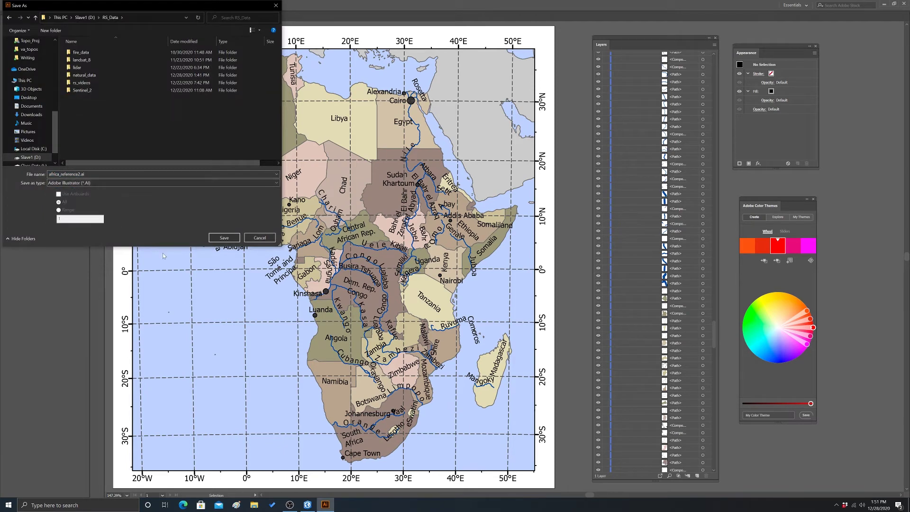
{"action": "left_click", "coordinate": [223, 238]}
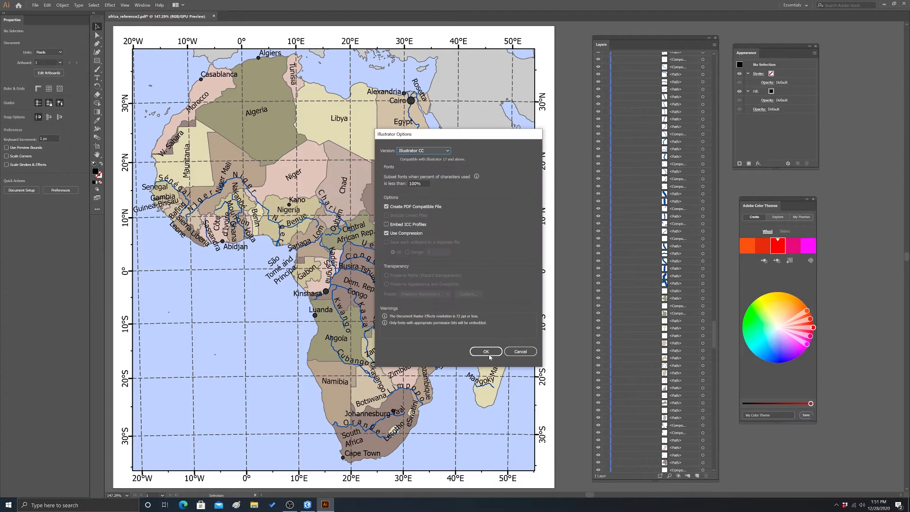
{"action": "left_click", "coordinate": [489, 355]}
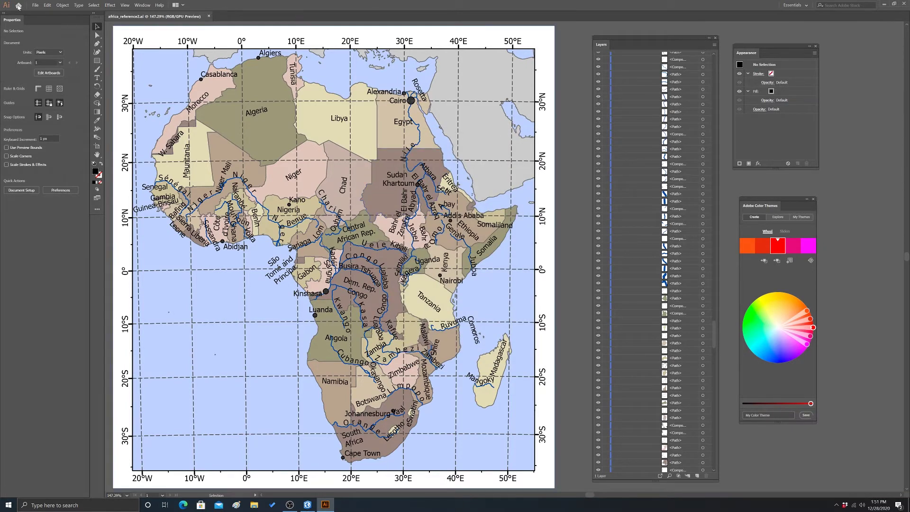
Step: Select the Rosetta label near Cairo as an object and delete it
{"action": "left_click", "coordinate": [97, 78]}
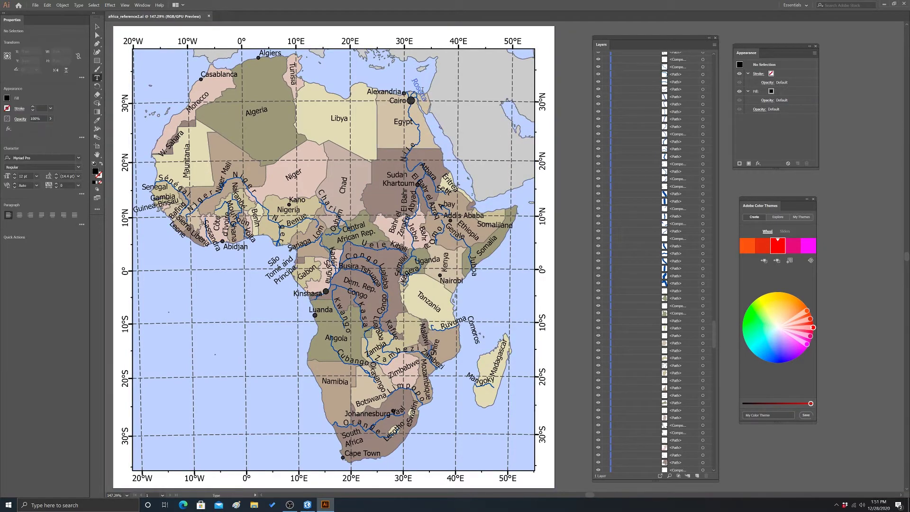
{"action": "left_click", "coordinate": [422, 90]}
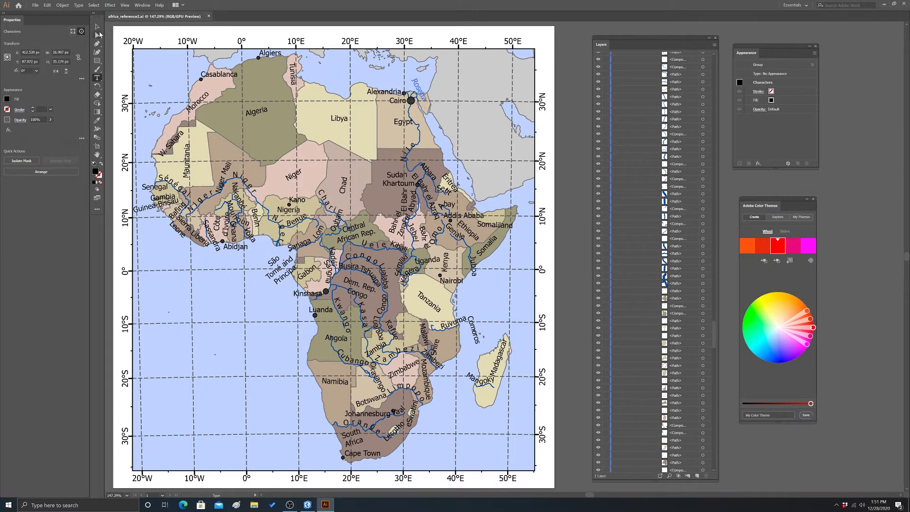
{"action": "left_click", "coordinate": [97, 28]}
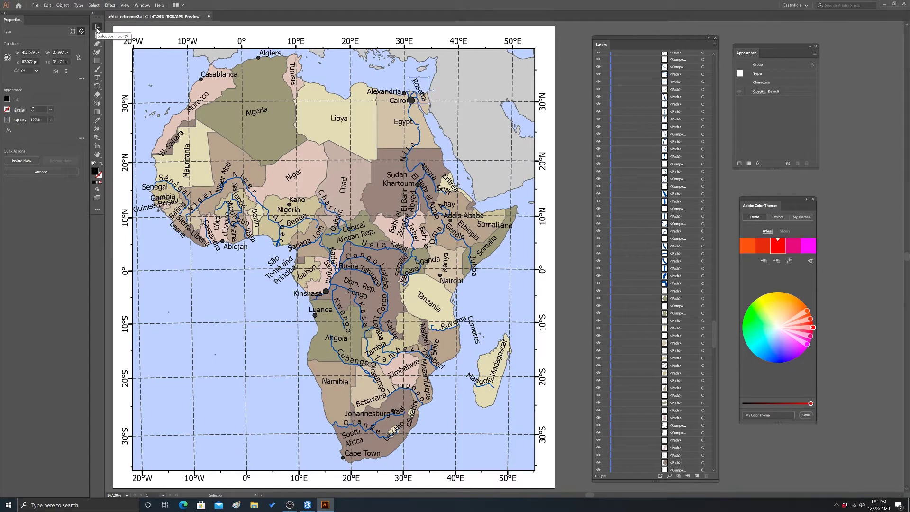
{"action": "key", "text": "Delete"}
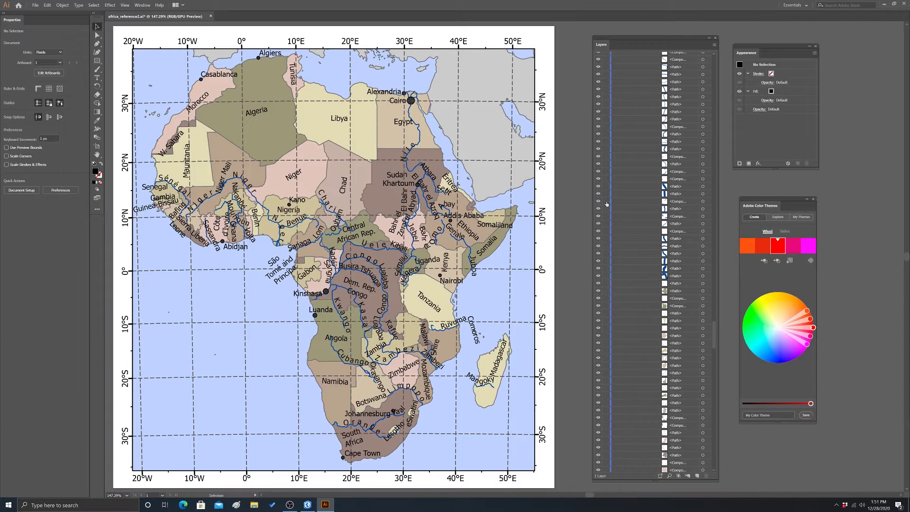
{"action": "scroll", "coordinate": [483, 144], "scroll_direction": "down", "scroll_amount": 2}
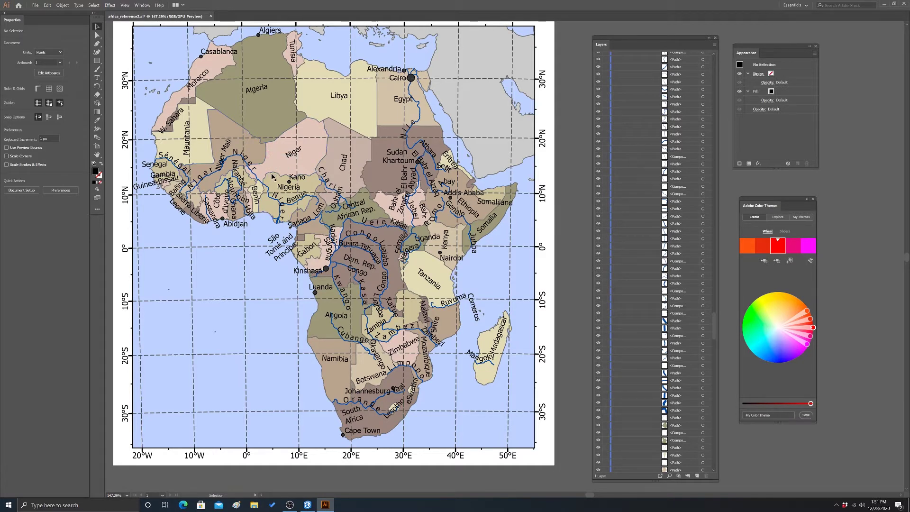
Step: Select all the artwork and apply the Myriad Pro font to every label
{"action": "left_click", "coordinate": [94, 5]}
{"action": "left_click", "coordinate": [99, 12]}
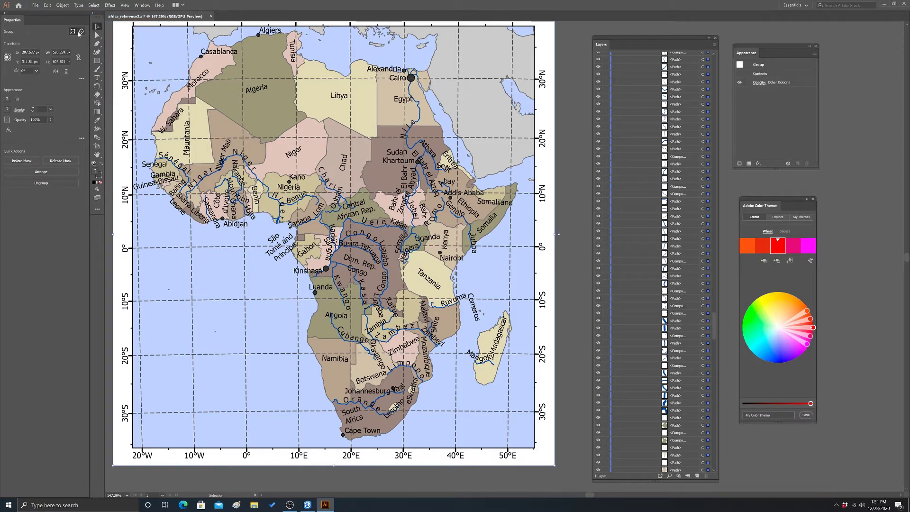
{"action": "left_click", "coordinate": [79, 6]}
{"action": "mouse_move", "coordinate": [95, 20]}
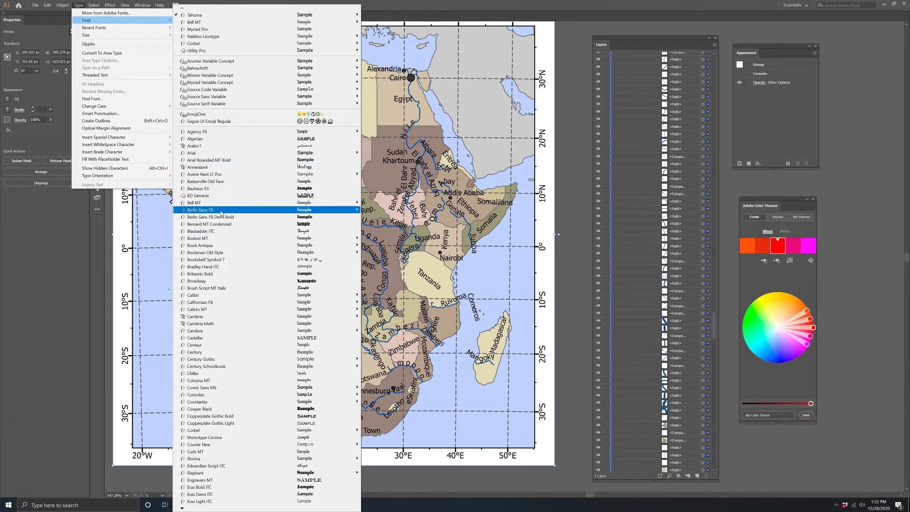
{"action": "mouse_move", "coordinate": [221, 255]}
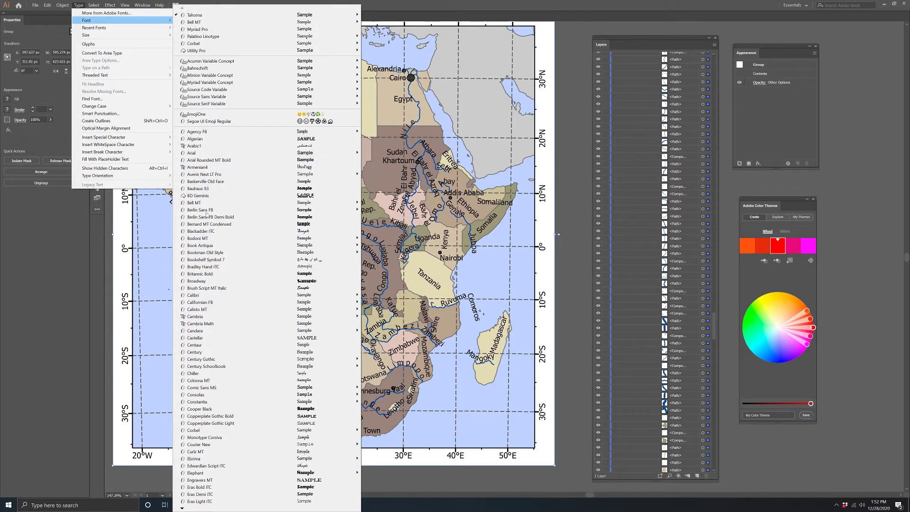
{"action": "mouse_move", "coordinate": [204, 45]}
{"action": "mouse_move", "coordinate": [219, 402]}
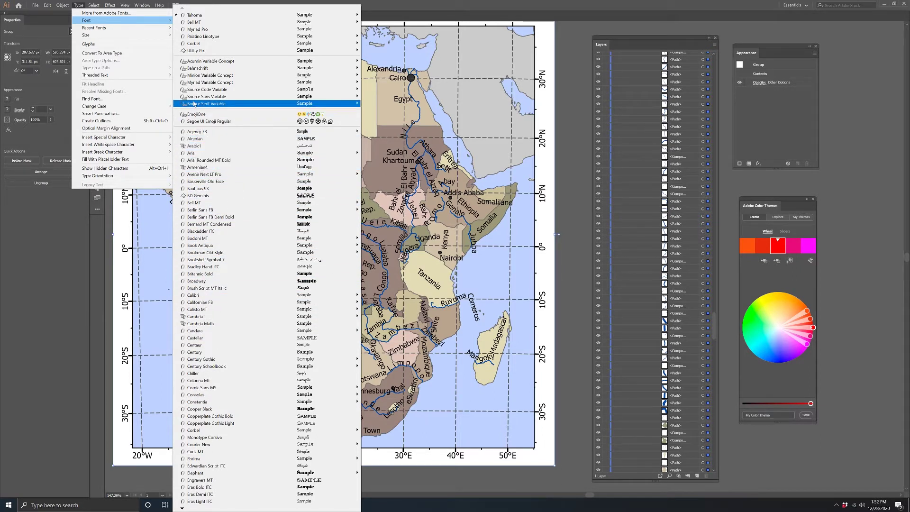
{"action": "mouse_move", "coordinate": [184, 15]}
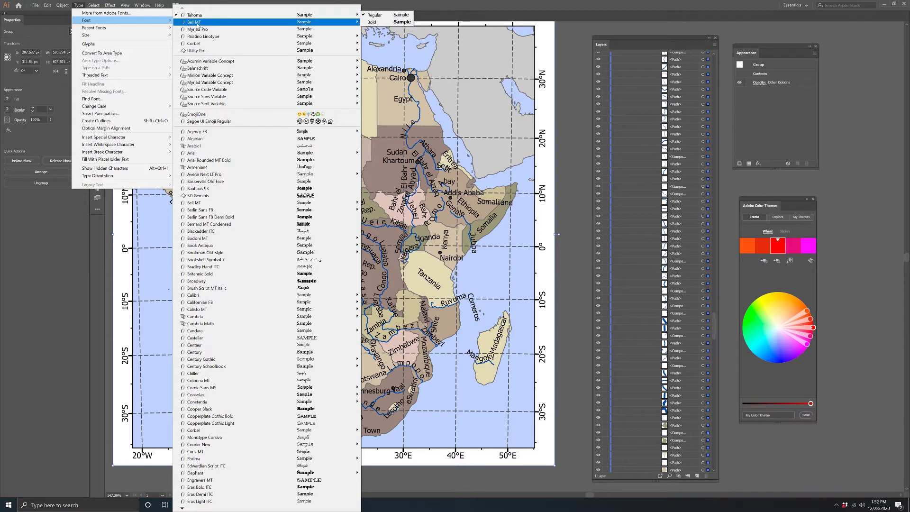
{"action": "left_click", "coordinate": [200, 29]}
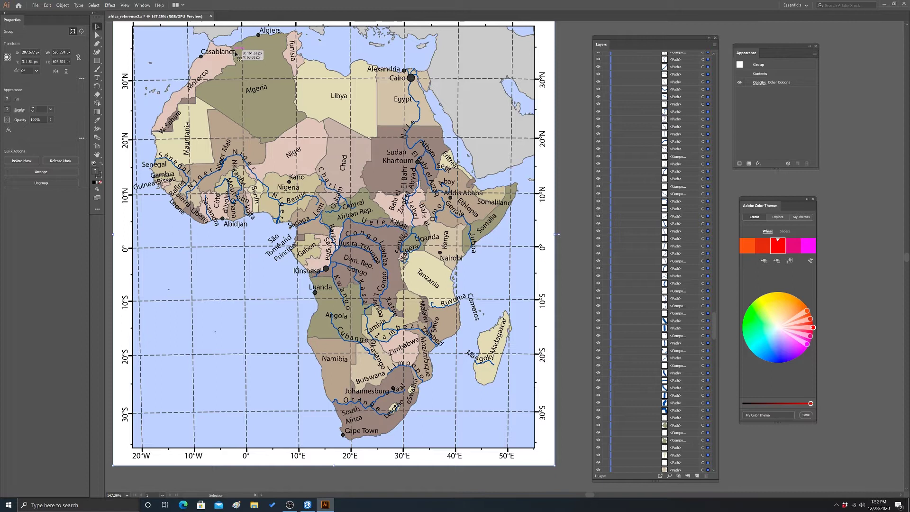
{"action": "left_click", "coordinate": [97, 78]}
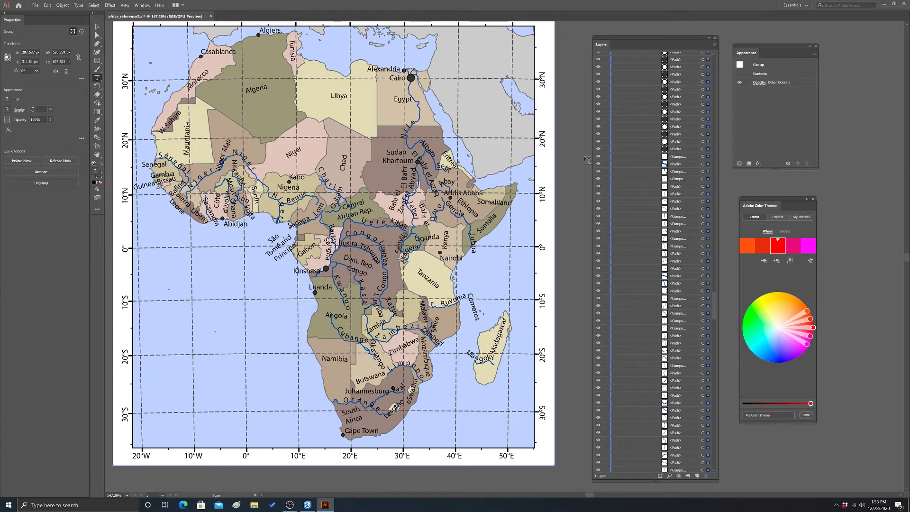
{"action": "scroll", "coordinate": [646, 167], "scroll_direction": "up", "scroll_amount": 5}
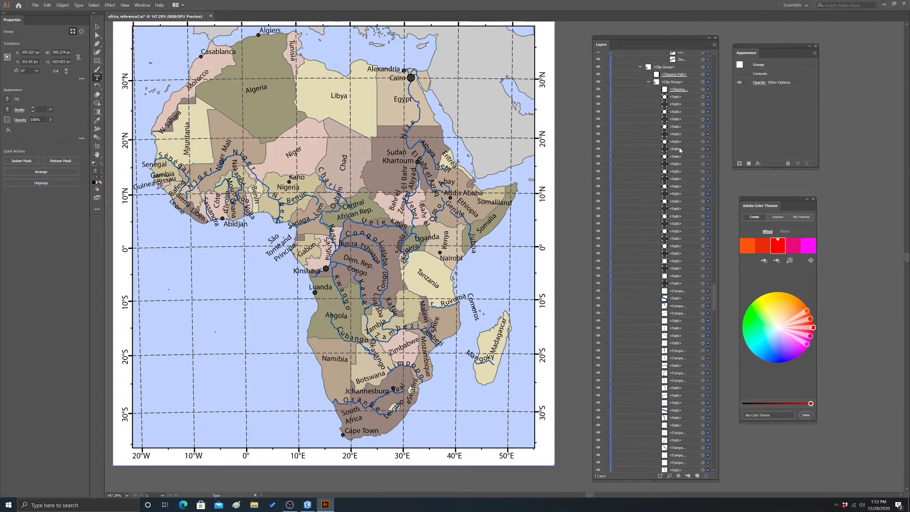
{"action": "scroll", "coordinate": [692, 140], "scroll_direction": "up", "scroll_amount": 15}
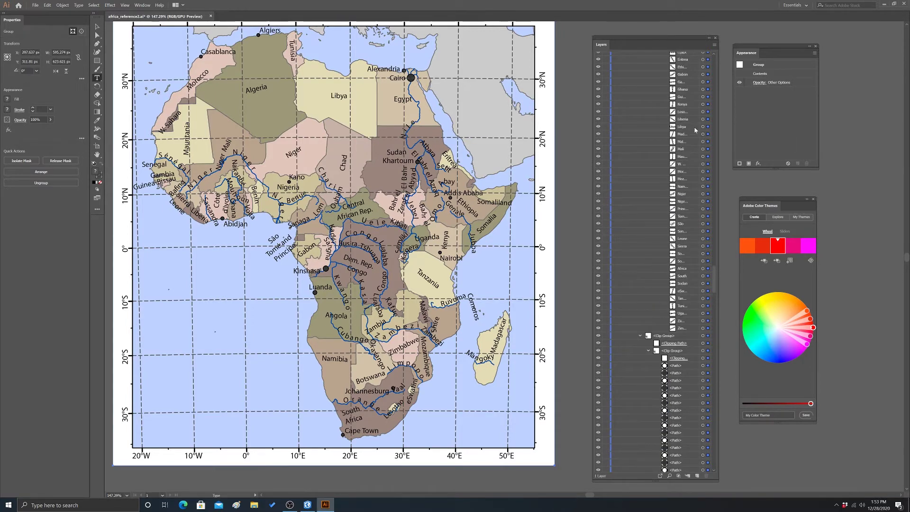
{"action": "scroll", "coordinate": [704, 142], "scroll_direction": "up", "scroll_amount": 5}
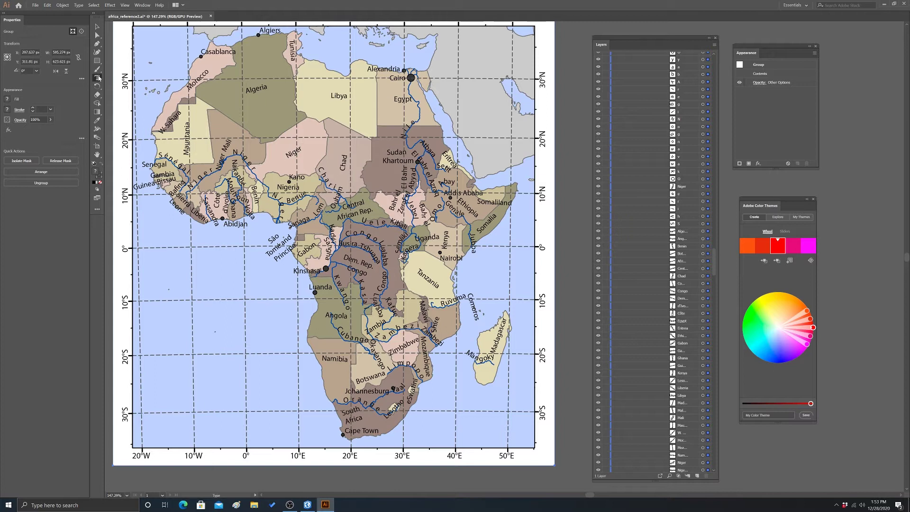
Step: Set the Algeria label to 18 pt, nudge it left and down, and rotate it to a slant
{"action": "double_click", "coordinate": [256, 89]}
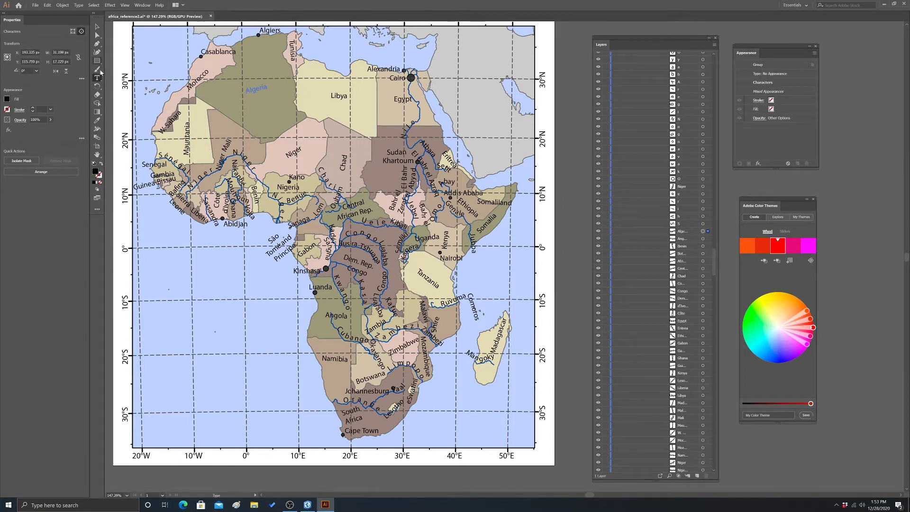
{"action": "left_click", "coordinate": [97, 28]}
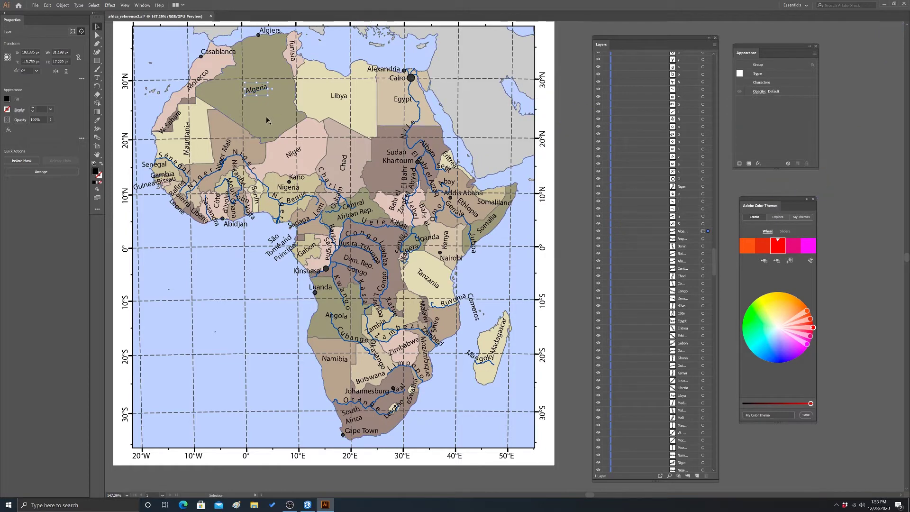
{"action": "left_click", "coordinate": [93, 5]}
{"action": "mouse_move", "coordinate": [79, 5]}
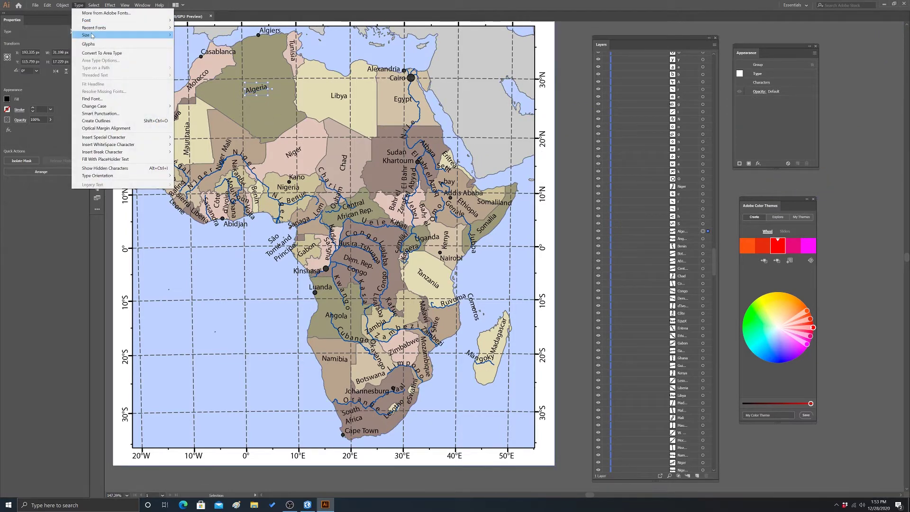
{"action": "mouse_move", "coordinate": [124, 34]}
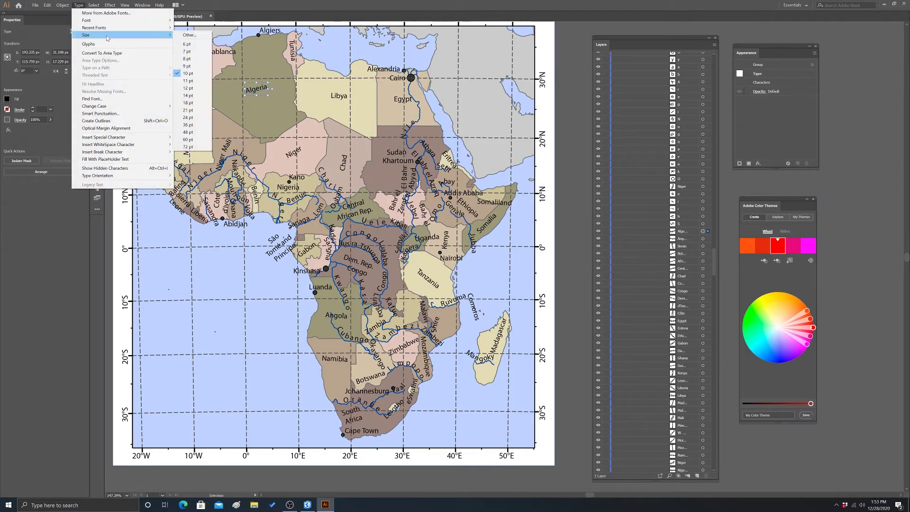
{"action": "left_click", "coordinate": [194, 102]}
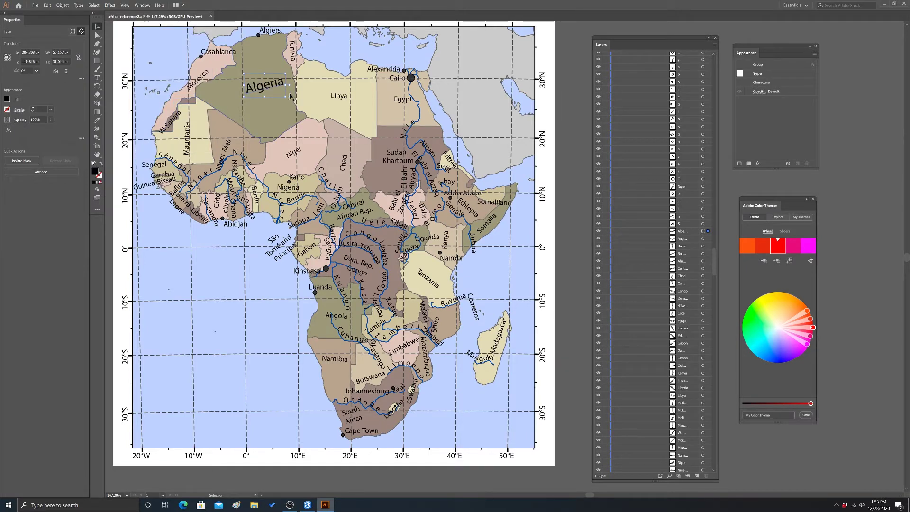
{"action": "left_click_drag", "start_coordinate": [282, 95], "coordinate": [275, 97]}
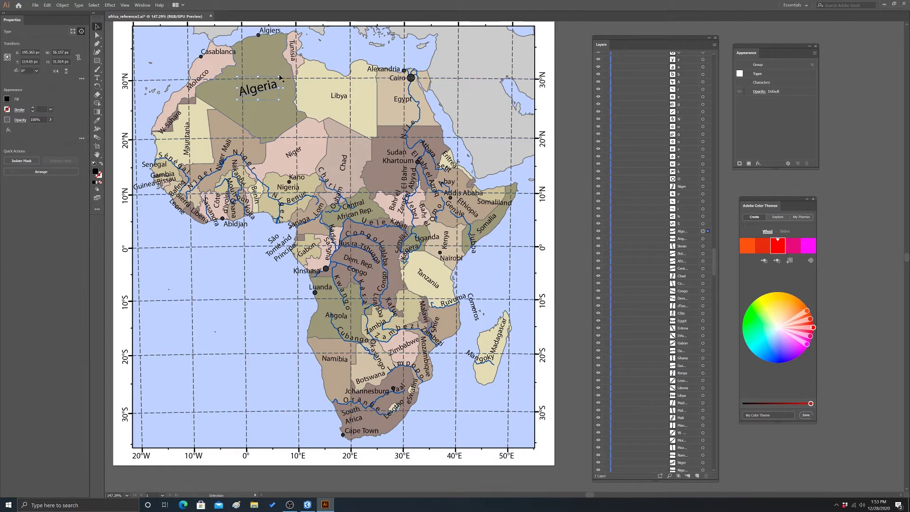
{"action": "left_click_drag", "start_coordinate": [282, 75], "coordinate": [271, 56]}
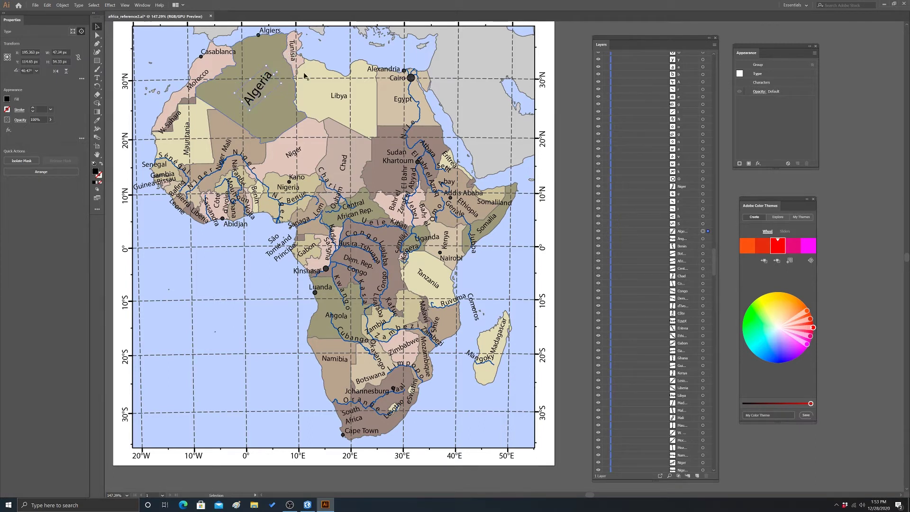
Step: Deselect Algeria and pick the dashed 10°N grid line with the Direct Selection tool
{"action": "left_click", "coordinate": [580, 157]}
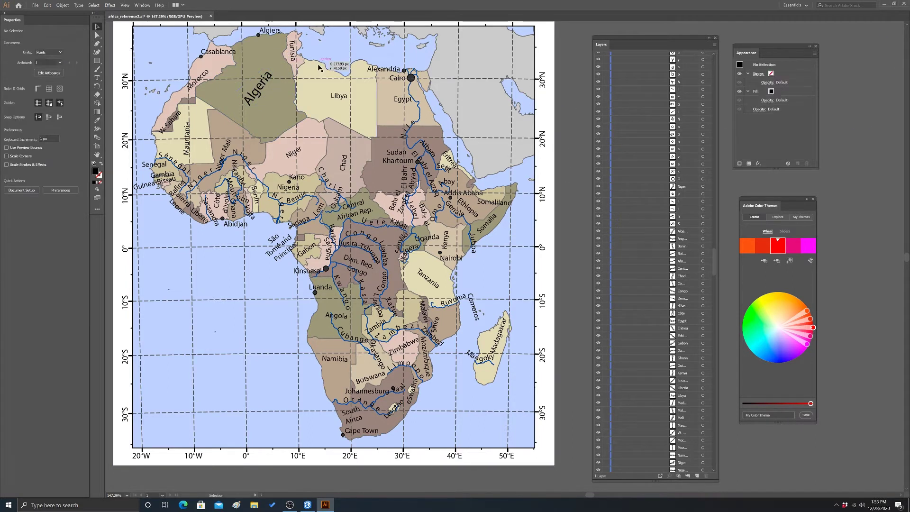
{"action": "left_click", "coordinate": [531, 195]}
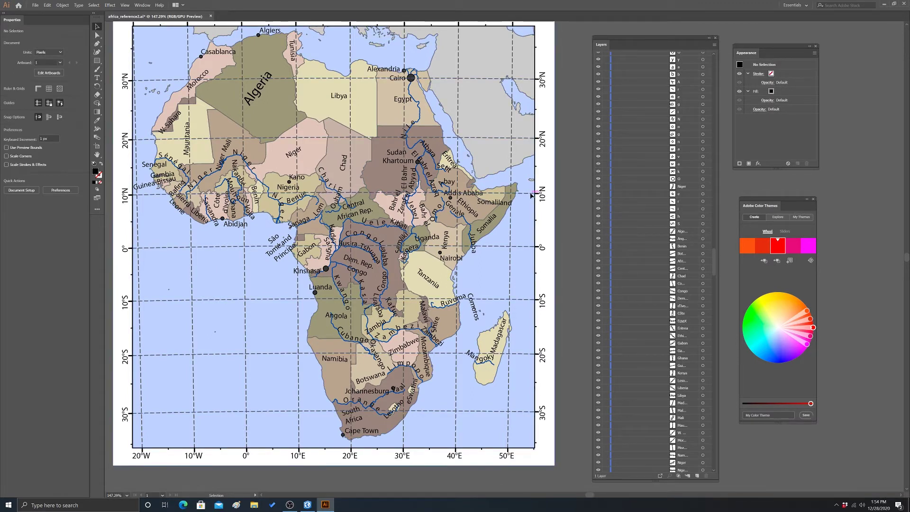
{"action": "left_click", "coordinate": [565, 209]}
{"action": "key", "text": "a"}
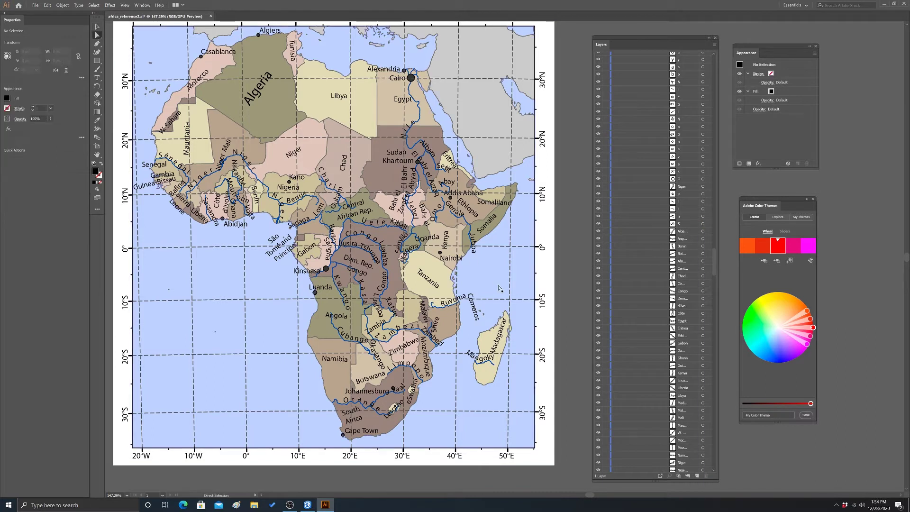
{"action": "left_click", "coordinate": [528, 195]}
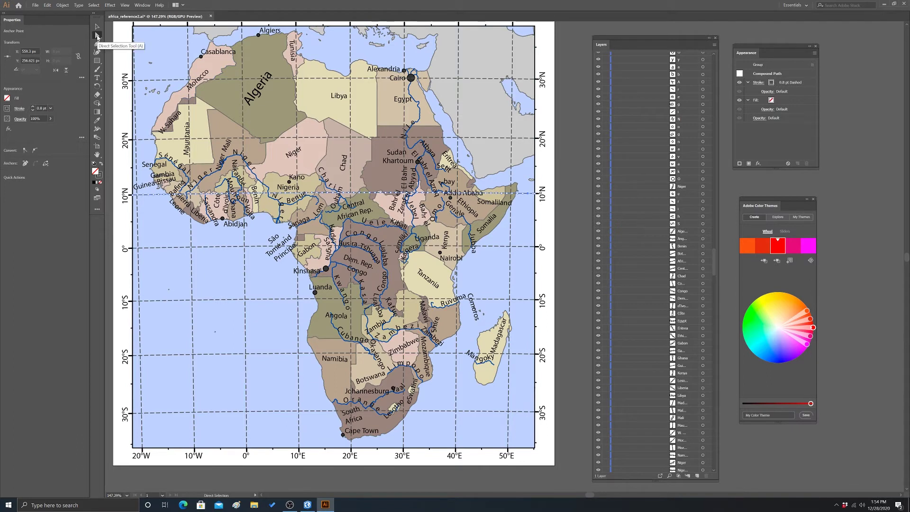
{"action": "left_click", "coordinate": [98, 29]}
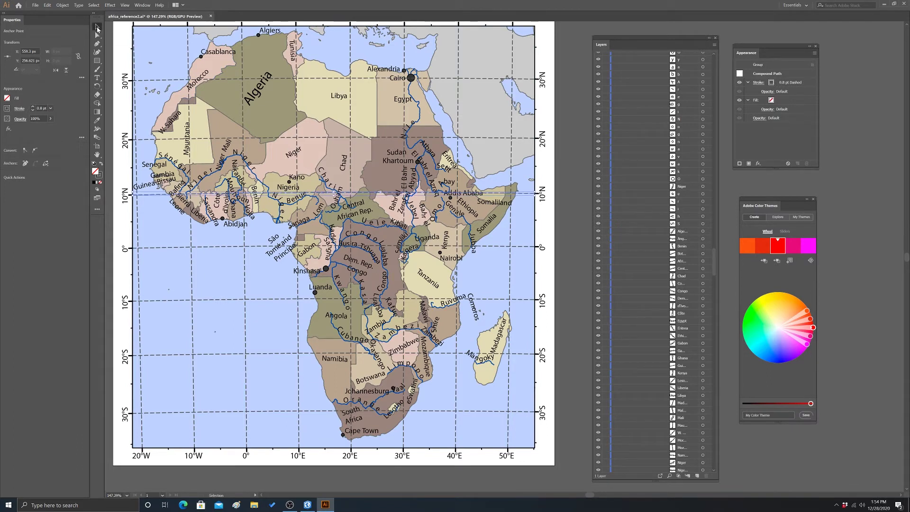
Step: Select every path with the same appearance and delete all the dashed grid lines
{"action": "left_click", "coordinate": [93, 5]}
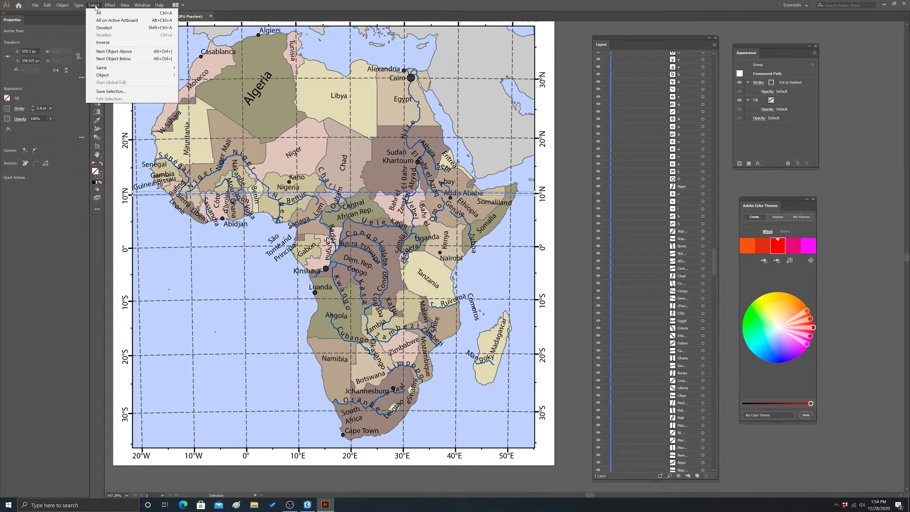
{"action": "mouse_move", "coordinate": [111, 78]}
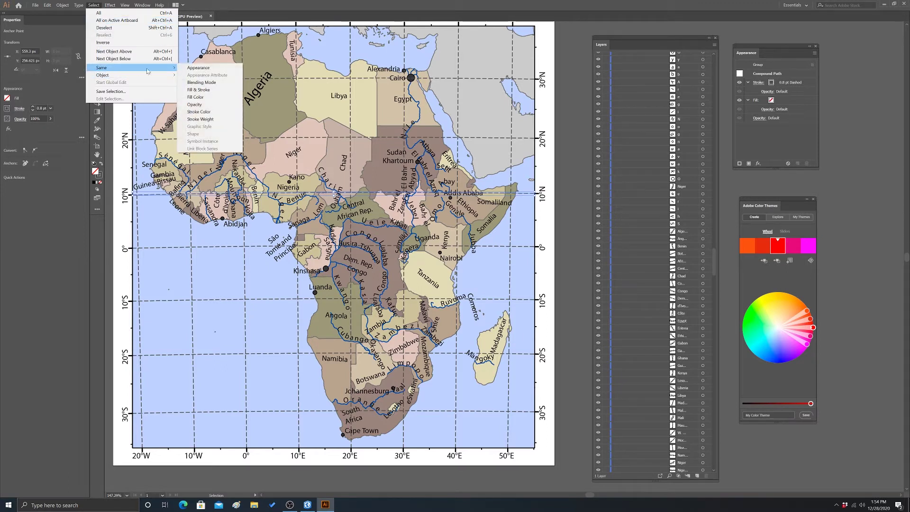
{"action": "left_click", "coordinate": [199, 68]}
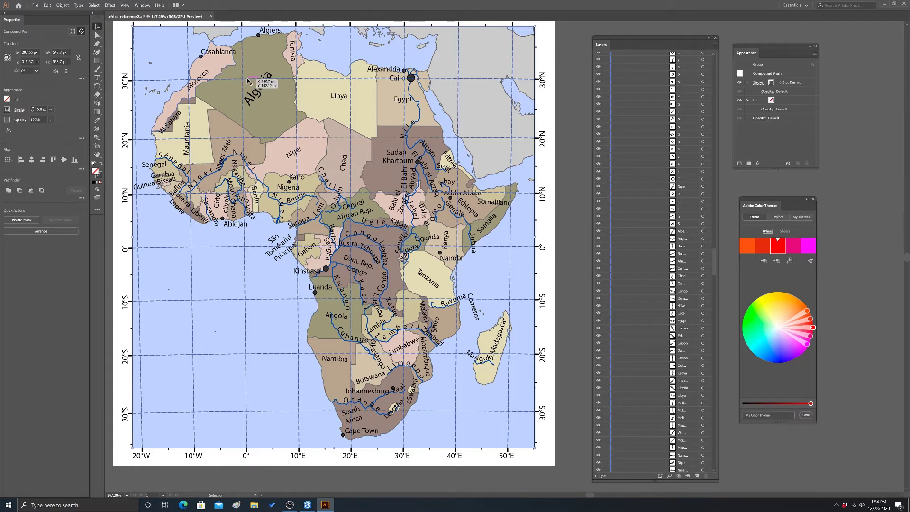
{"action": "key", "text": "ctrl+shift+a"}
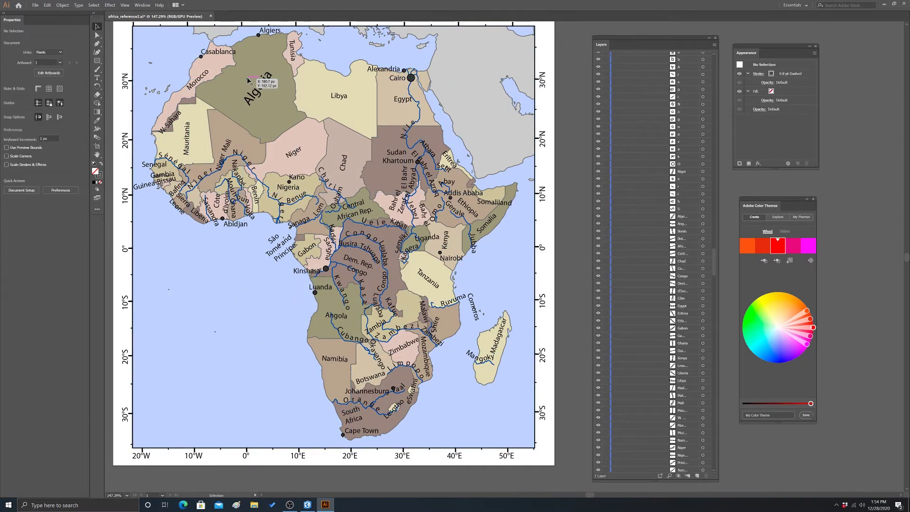
{"action": "scroll", "coordinate": [331, 142], "scroll_direction": "up", "scroll_amount": 2}
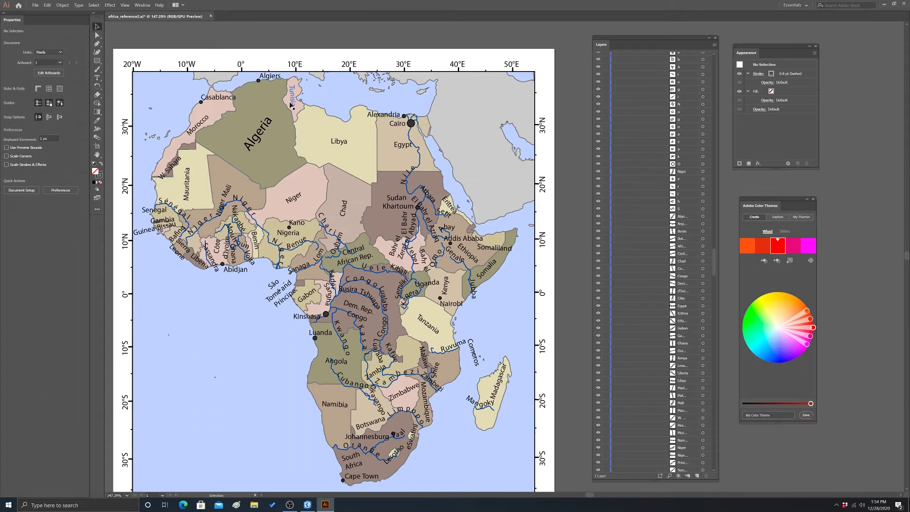
{"action": "scroll", "coordinate": [371, 182], "scroll_direction": "down", "scroll_amount": 2}
{"action": "scroll", "coordinate": [393, 199], "scroll_direction": "up", "scroll_amount": 1}
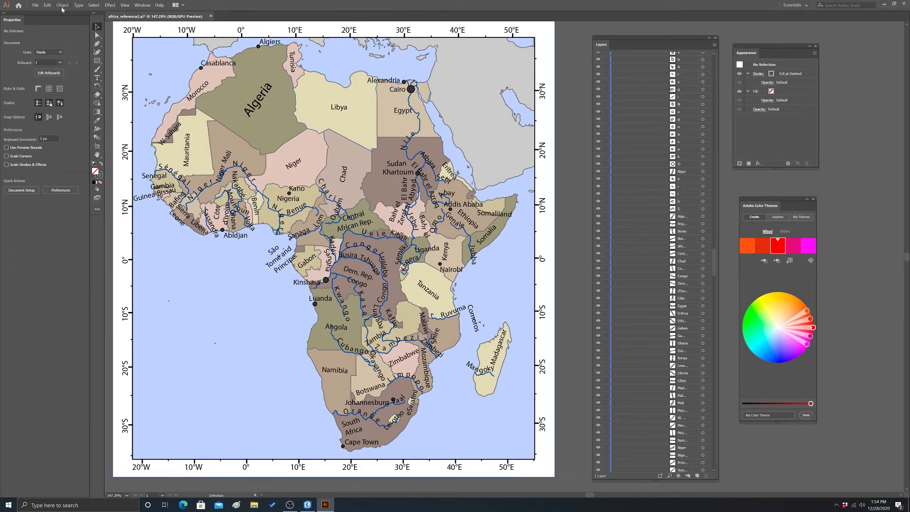
Step: Move the Cairo label slightly lower
{"action": "left_click", "coordinate": [97, 77]}
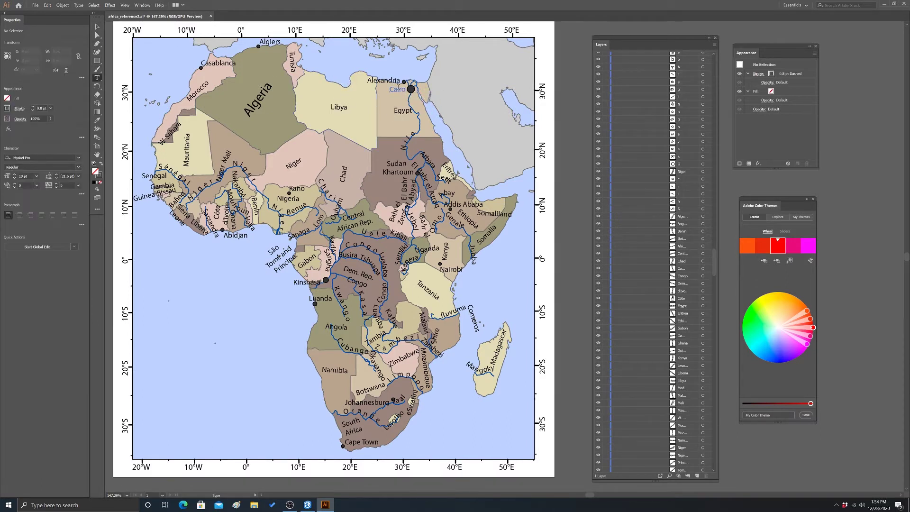
{"action": "left_click", "coordinate": [398, 89]}
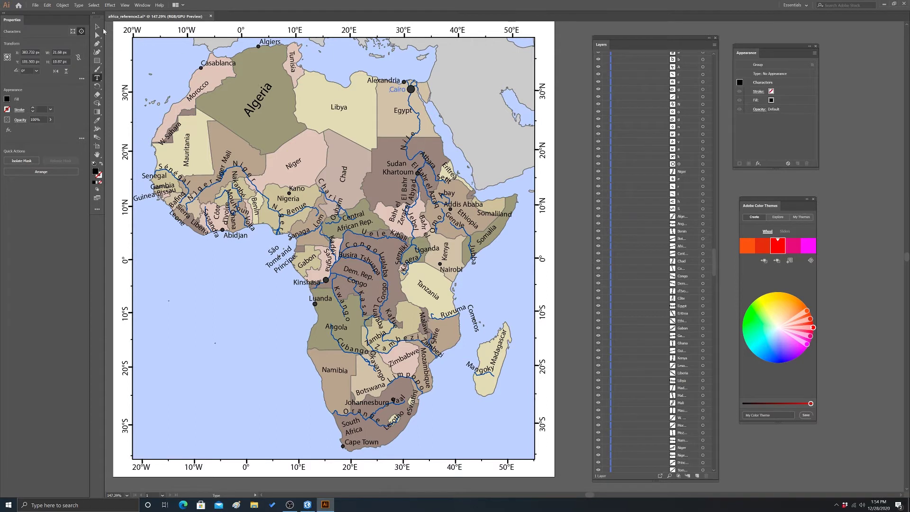
{"action": "left_click", "coordinate": [97, 27]}
{"action": "left_click_drag", "start_coordinate": [399, 90], "coordinate": [400, 95]}
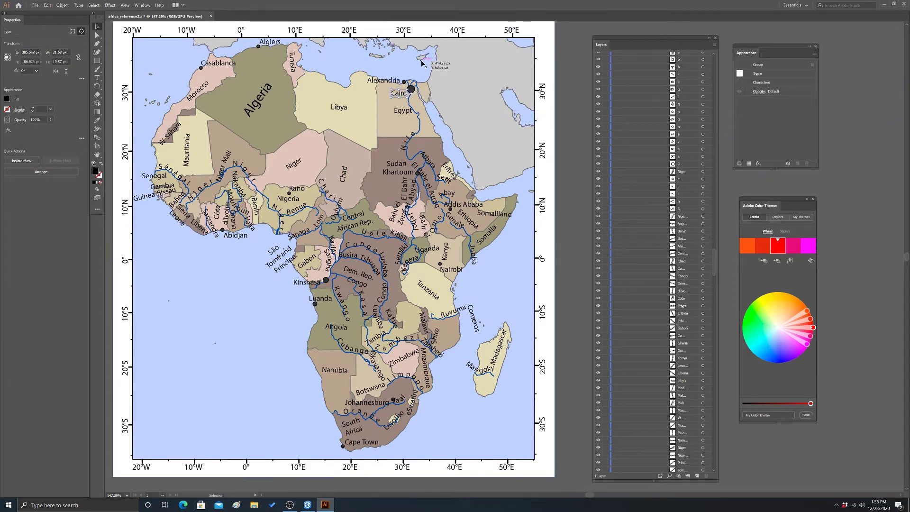
{"action": "left_click", "coordinate": [388, 76]}
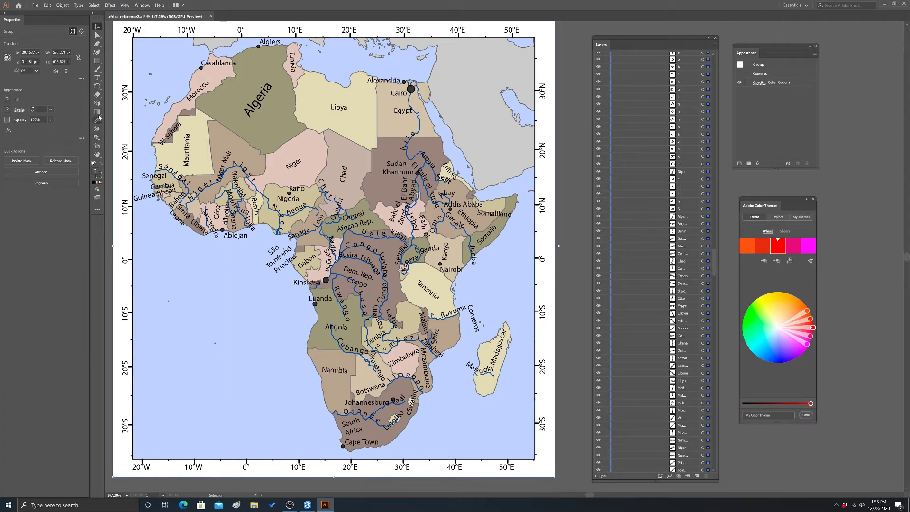
Step: Shift the Alexandria label to the right along the coast
{"action": "left_click", "coordinate": [97, 78]}
{"action": "left_click", "coordinate": [387, 81]}
{"action": "key", "text": "Escape"}
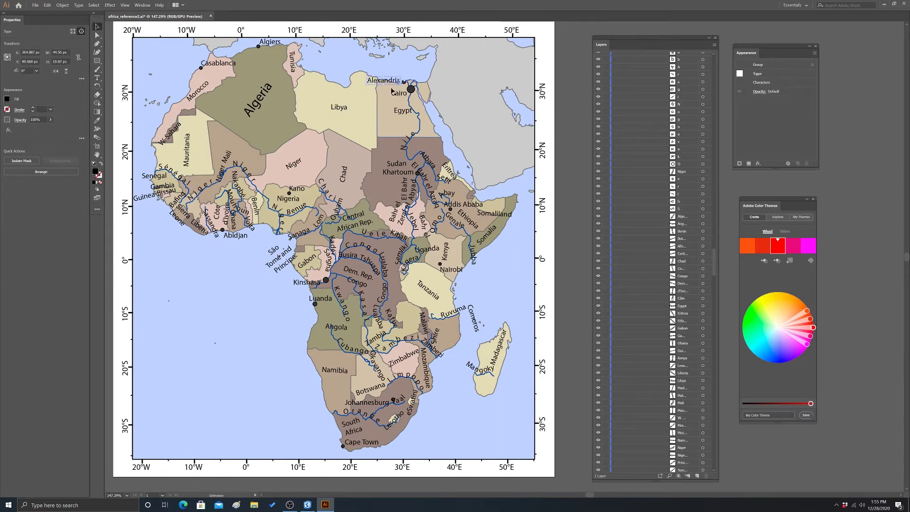
{"action": "left_click_drag", "start_coordinate": [385, 82], "coordinate": [421, 79]}
{"action": "left_click", "coordinate": [421, 78]}
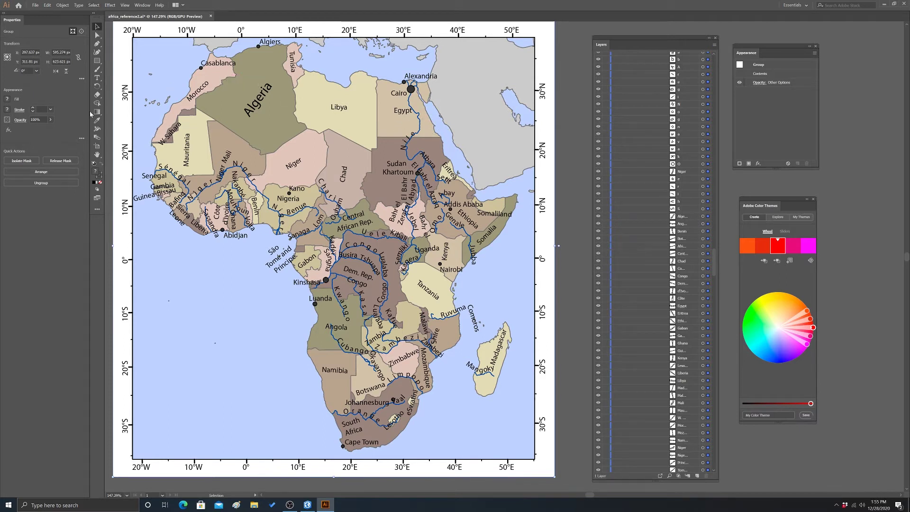
Step: Resize the Egypt label to 14 pt and shift it down and left inside Egypt
{"action": "left_click", "coordinate": [98, 77]}
{"action": "left_click", "coordinate": [396, 111]}
{"action": "left_click", "coordinate": [97, 27]}
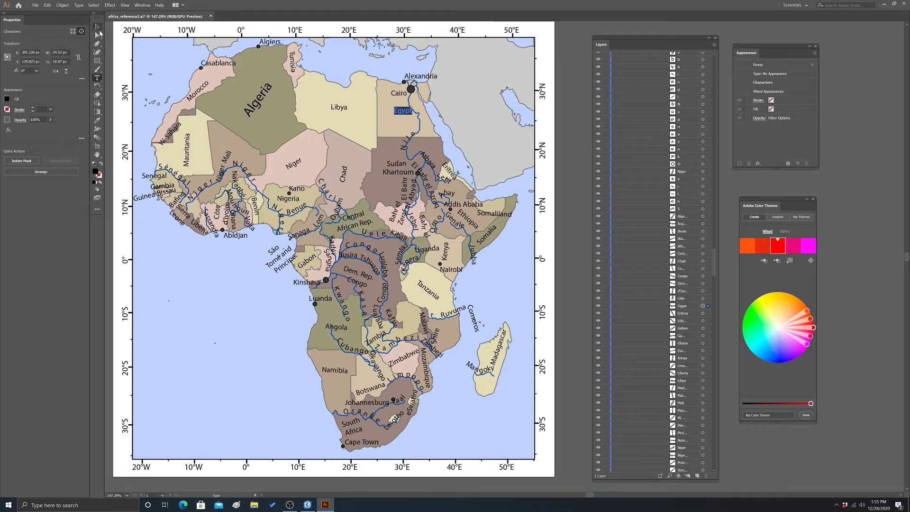
{"action": "left_click", "coordinate": [79, 4]}
{"action": "mouse_move", "coordinate": [96, 36]}
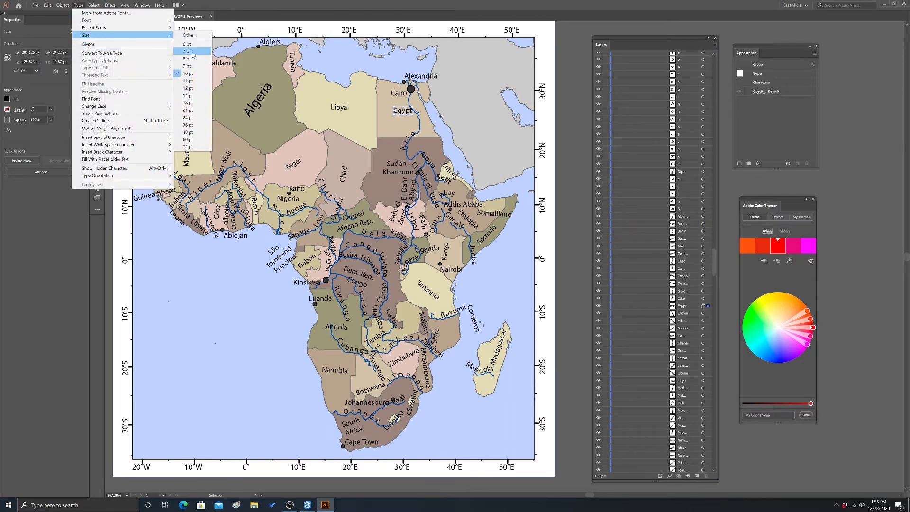
{"action": "left_click", "coordinate": [192, 95]}
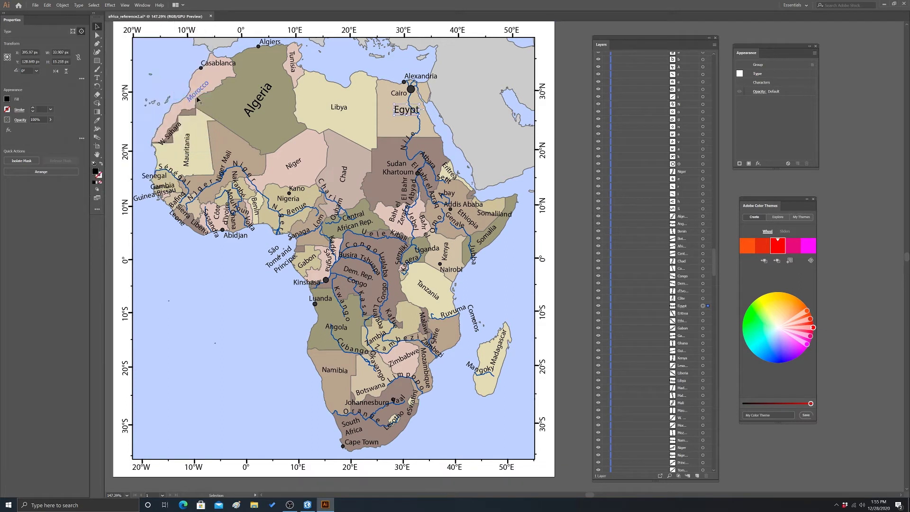
{"action": "mouse_move", "coordinate": [404, 115]}
{"action": "left_mouse_down"}
{"action": "mouse_move", "coordinate": [397, 123]}
{"action": "mouse_move", "coordinate": [414, 119]}
{"action": "mouse_move", "coordinate": [410, 110]}
{"action": "left_mouse_up"}
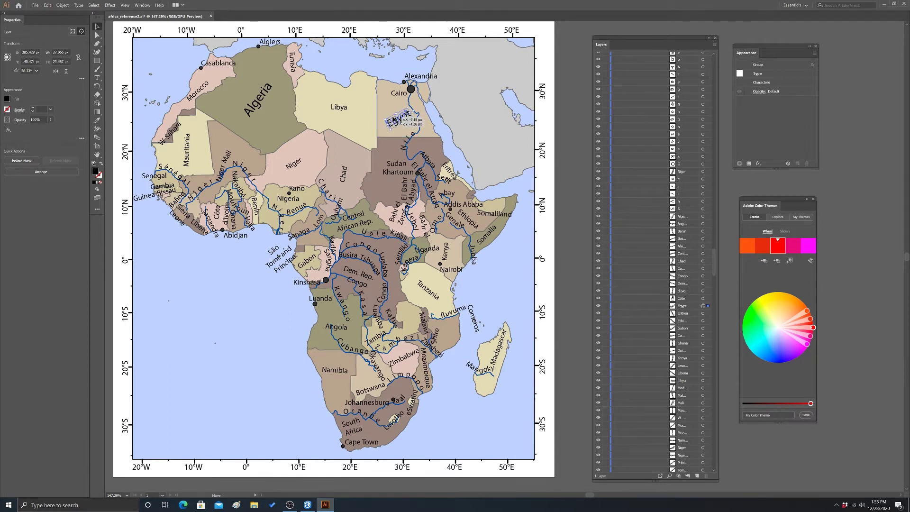
{"action": "left_click", "coordinate": [526, 181]}
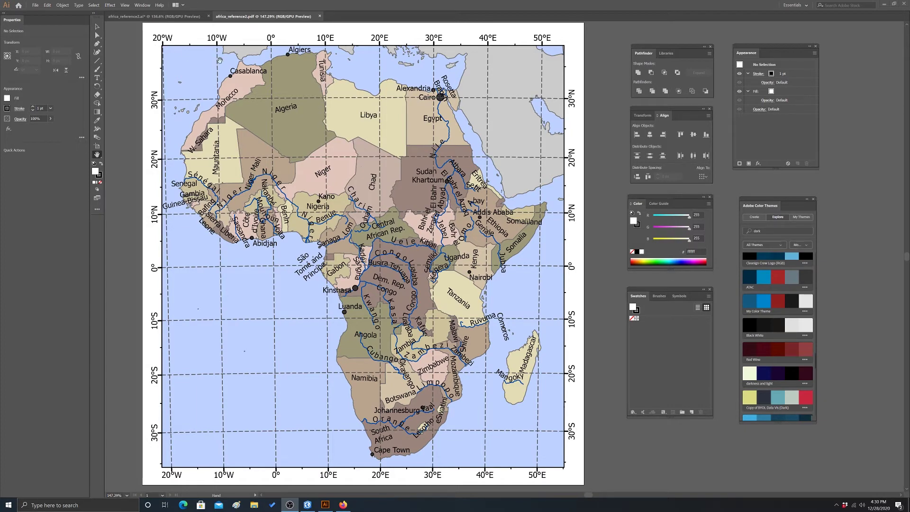
Step: Switch to the africa_reference2.ai map document tab
{"action": "left_click", "coordinate": [192, 17]}
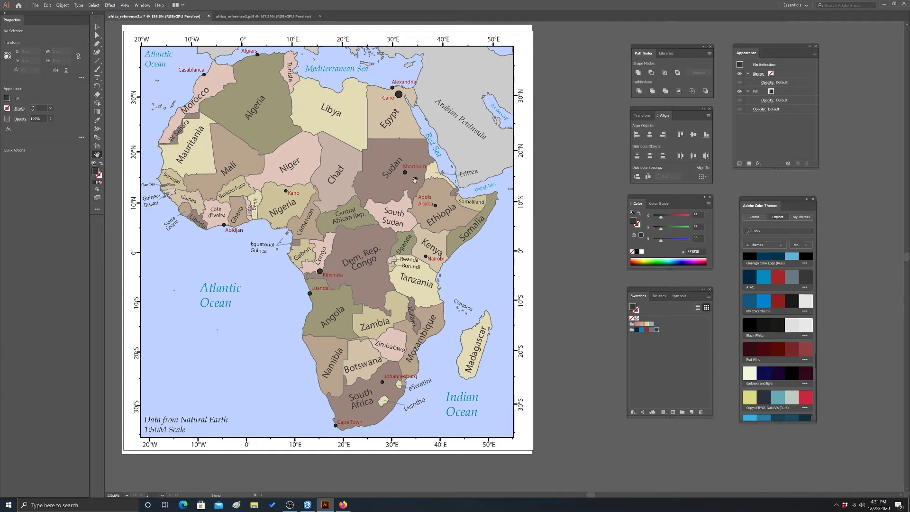
{"action": "left_click", "coordinate": [97, 78]}
{"action": "left_click", "coordinate": [336, 109]}
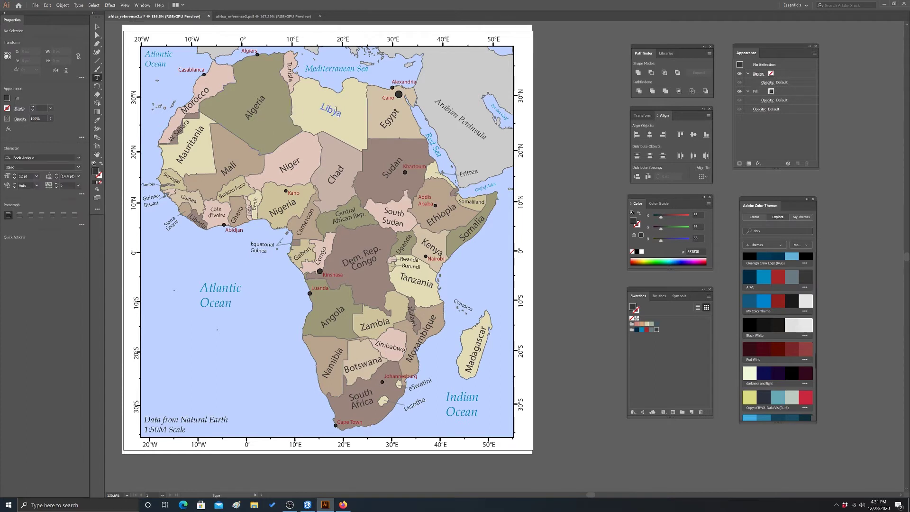
{"action": "left_click", "coordinate": [397, 112]}
{"action": "left_click_drag", "start_coordinate": [395, 81], "coordinate": [417, 82]}
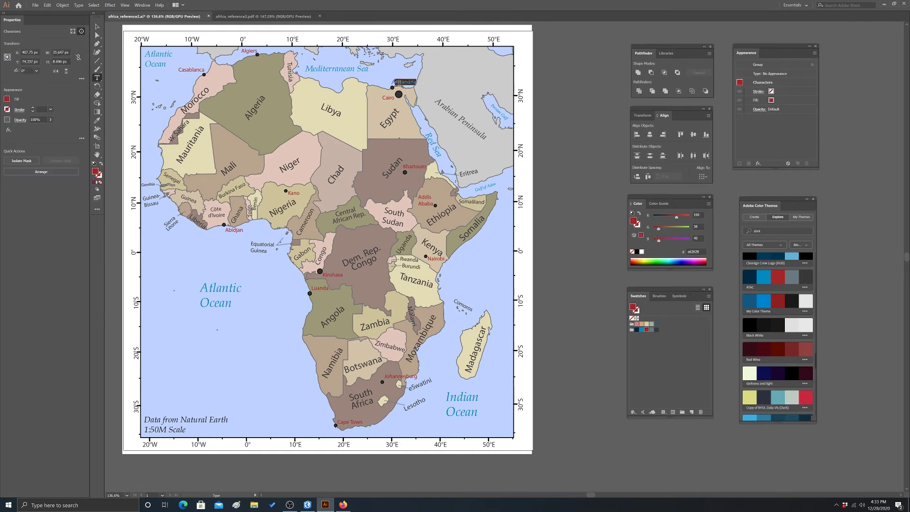
{"action": "key", "text": "ctrl+shift+a"}
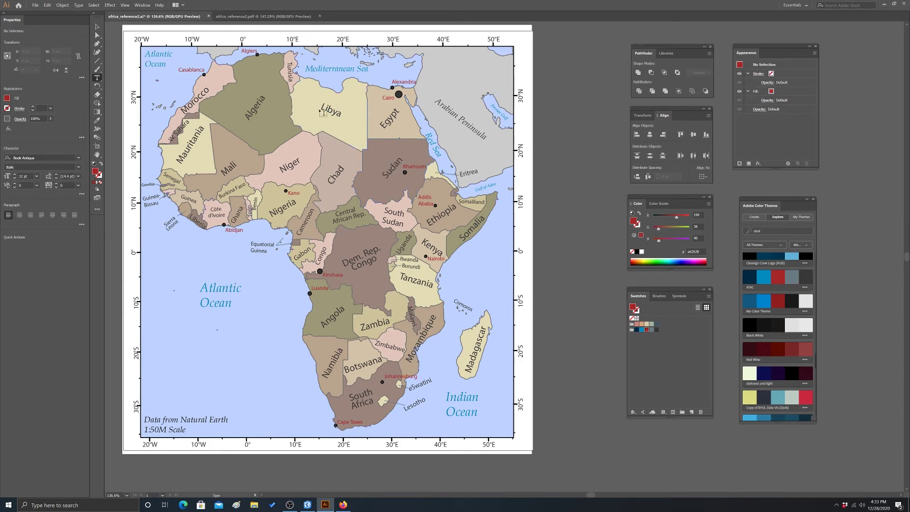
{"action": "triple_click", "coordinate": [204, 287]}
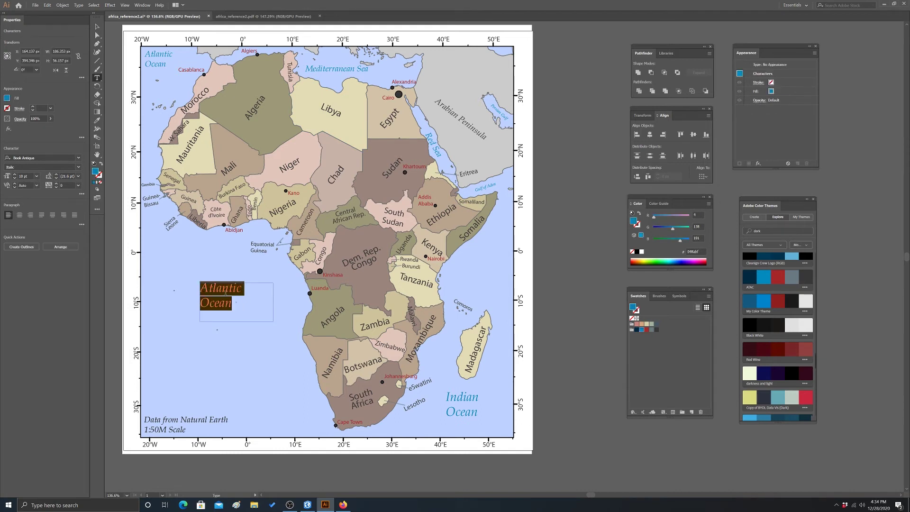
{"action": "key", "text": "ctrl+shift+a"}
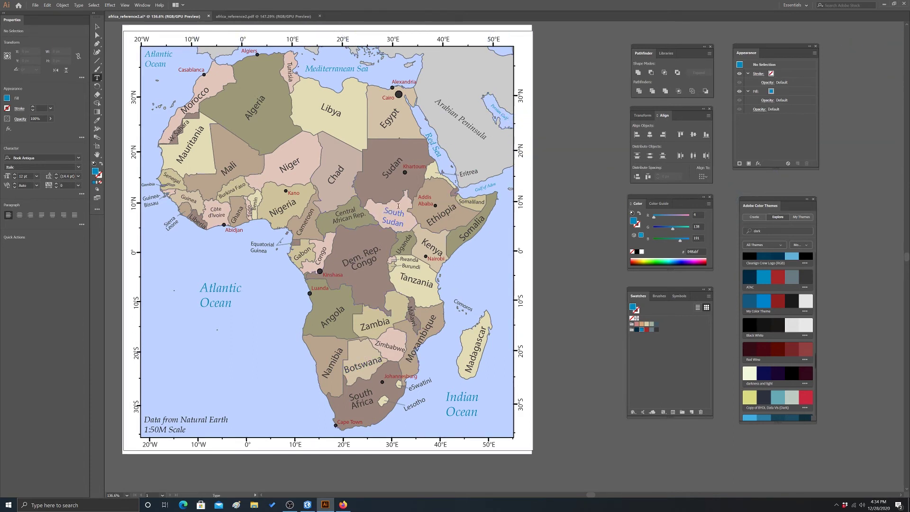
{"action": "double_click", "coordinate": [345, 212]}
Step: Select the Zimbabwe label as an object and nudge it slightly into place
{"action": "left_click", "coordinate": [390, 346]}
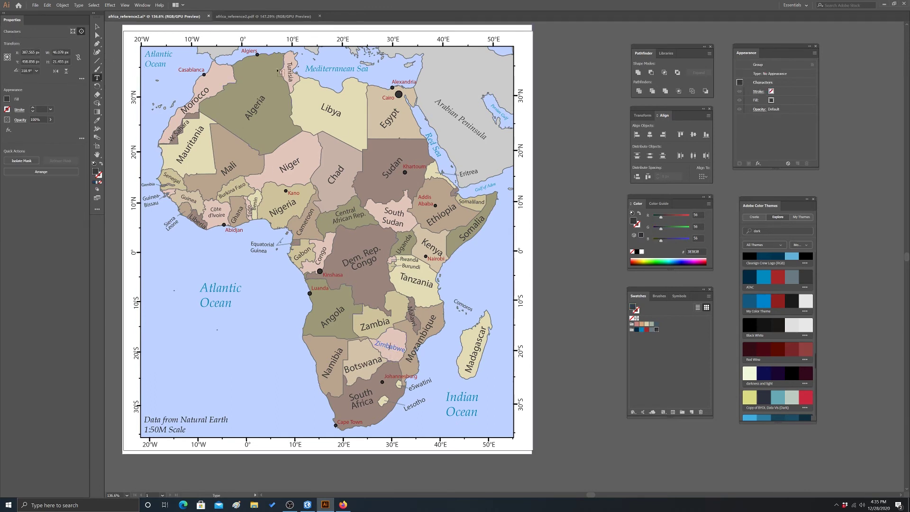
{"action": "left_click", "coordinate": [97, 26]}
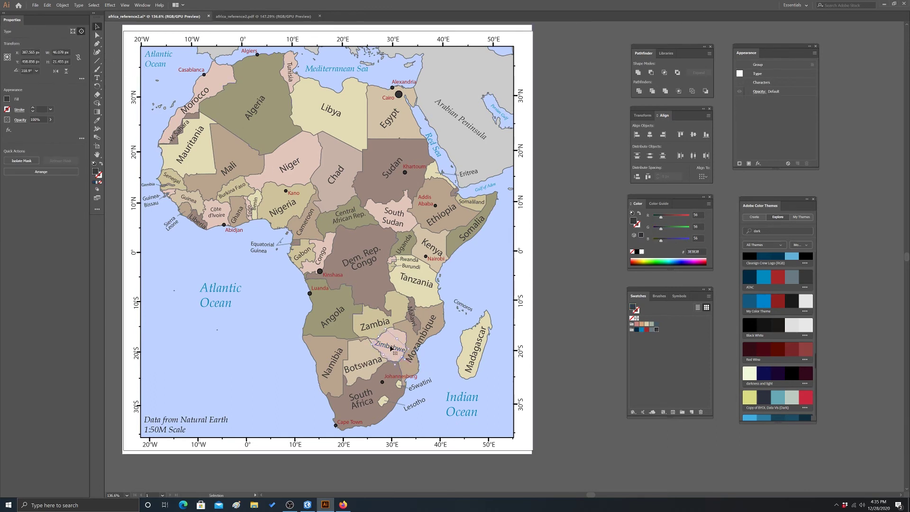
{"action": "left_click_drag", "start_coordinate": [391, 348], "coordinate": [391, 348]}
{"action": "left_click", "coordinate": [431, 355]}
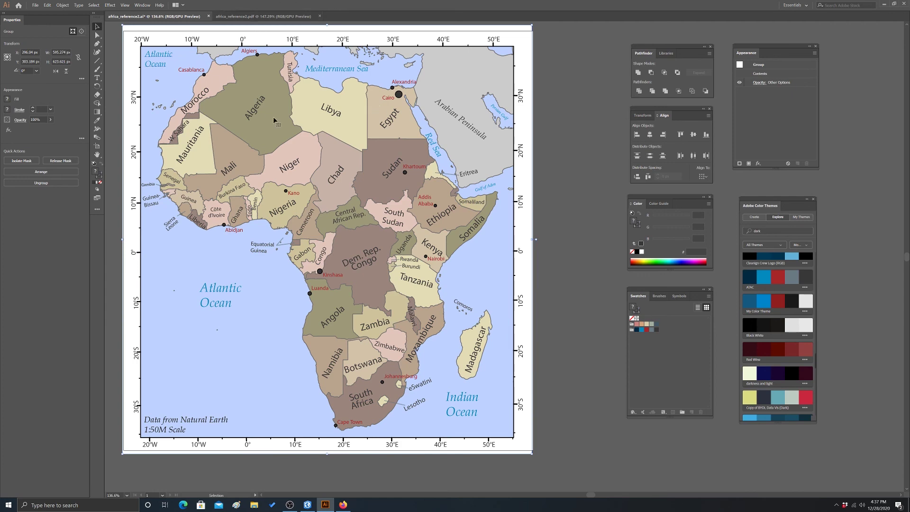
{"action": "left_click", "coordinate": [263, 16]}
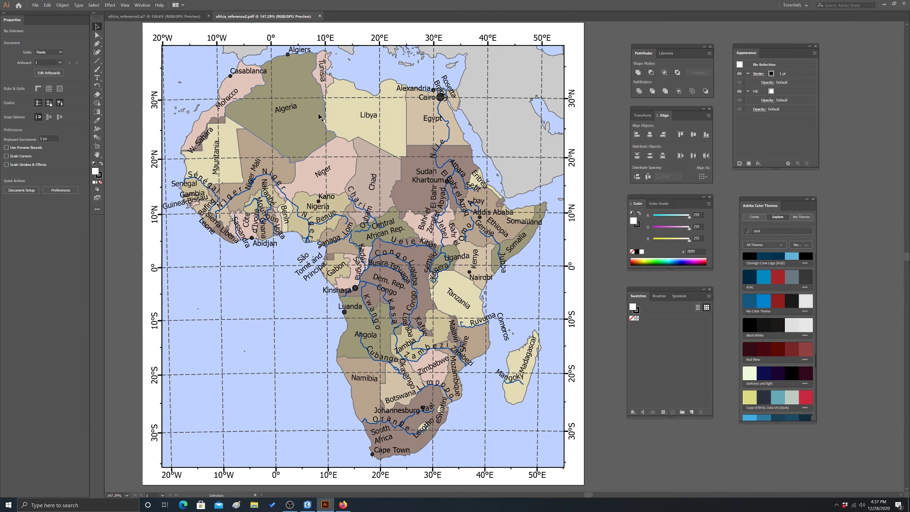
{"action": "left_click", "coordinate": [183, 17]}
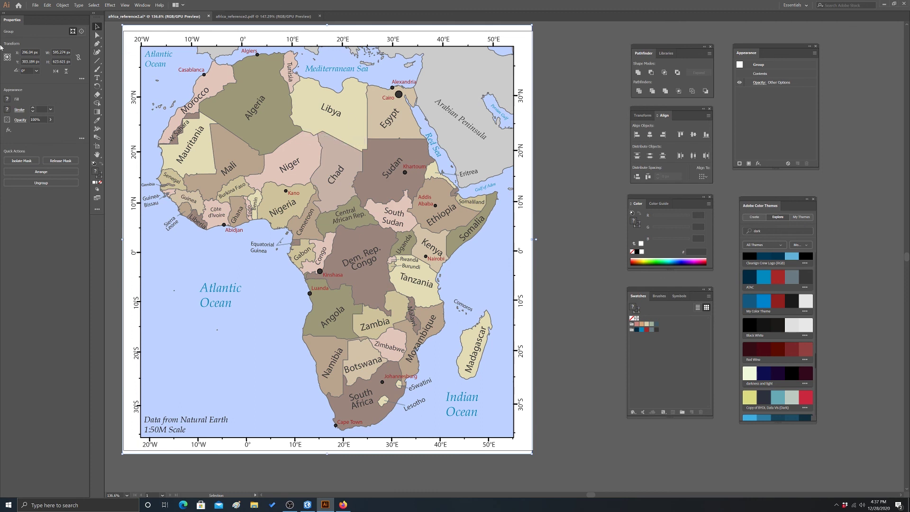
Step: Save africa_reference2.ai, then set up an Export As in PNG format targeting Dropbox
{"action": "left_click", "coordinate": [35, 5]}
{"action": "left_click", "coordinate": [57, 59]}
{"action": "left_click", "coordinate": [35, 5]}
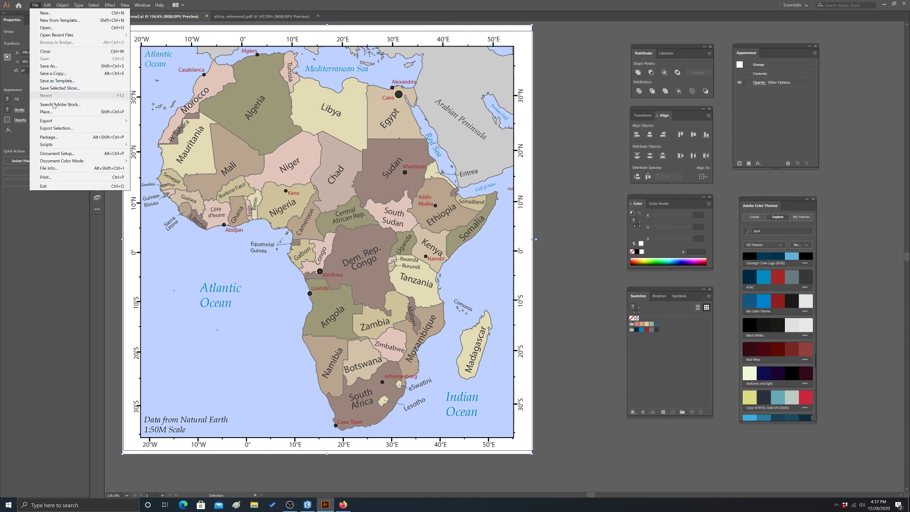
{"action": "mouse_move", "coordinate": [49, 121]}
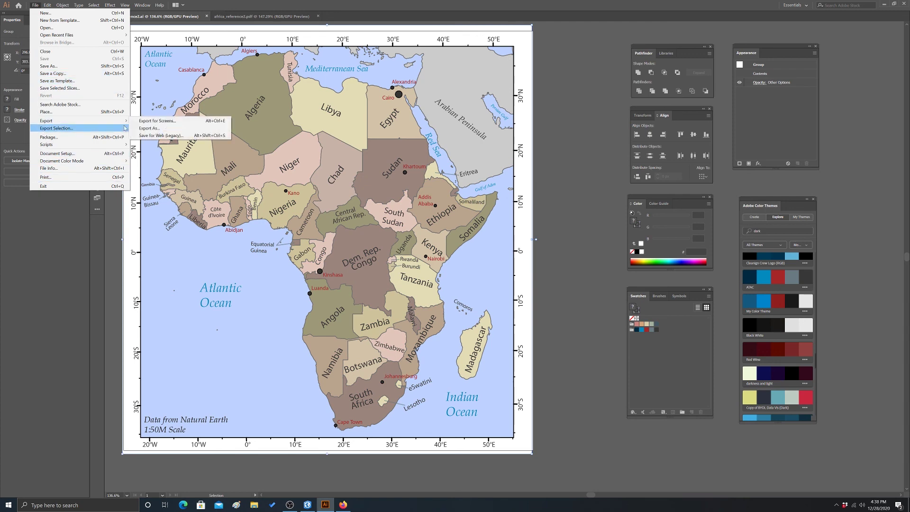
{"action": "left_click", "coordinate": [156, 128]}
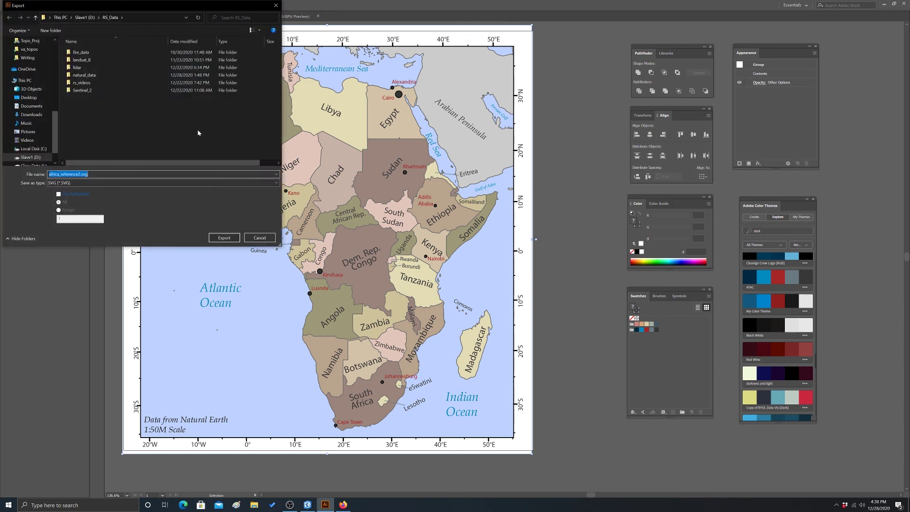
{"action": "left_click", "coordinate": [212, 183]}
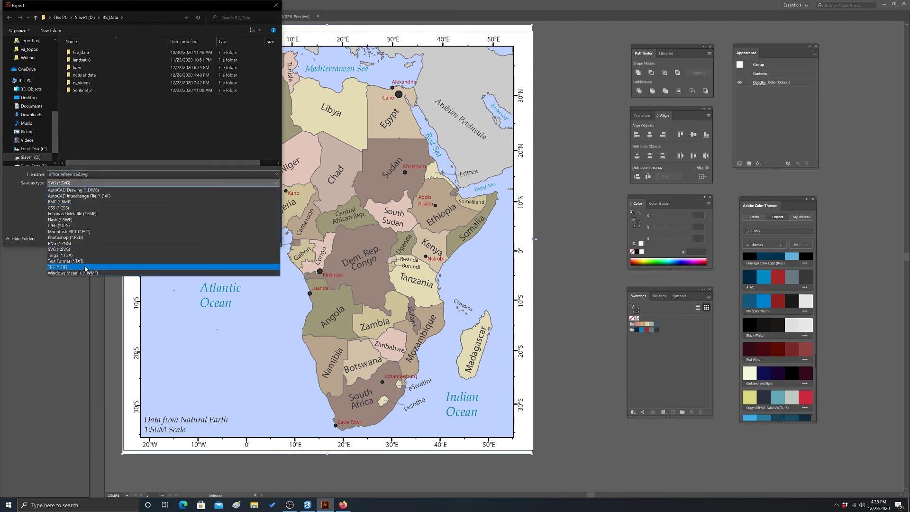
{"action": "left_click", "coordinate": [62, 243]}
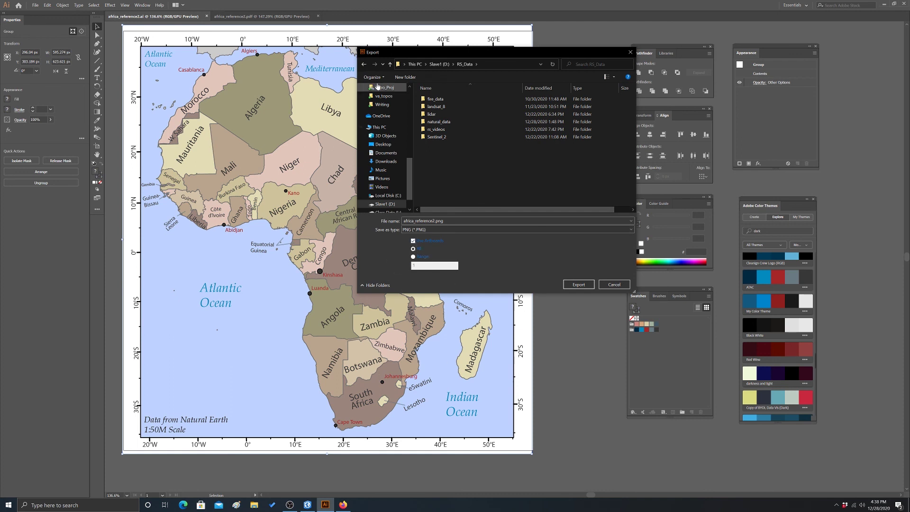
{"action": "scroll", "coordinate": [401, 126], "scroll_direction": "up", "scroll_amount": 3}
{"action": "scroll", "coordinate": [400, 126], "scroll_direction": "up", "scroll_amount": 3}
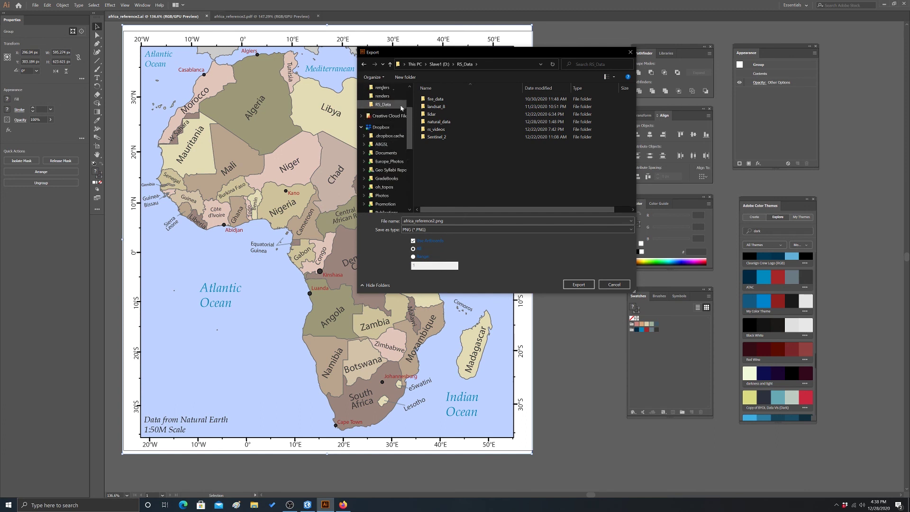
{"action": "left_click", "coordinate": [385, 128]}
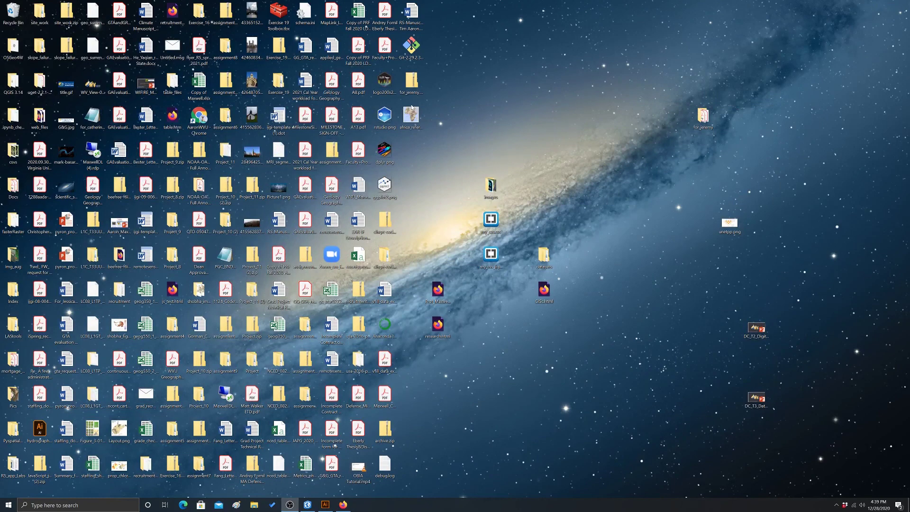
Step: Open africa_reference2-01.png in Photos, centre the window and maximize it
{"action": "double_click", "coordinate": [411, 114]}
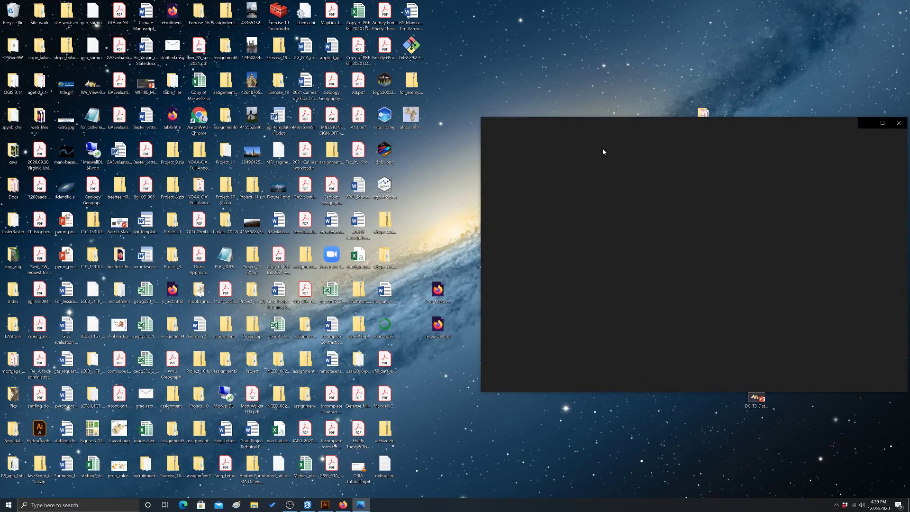
{"action": "left_click_drag", "start_coordinate": [792, 126], "coordinate": [559, 97]}
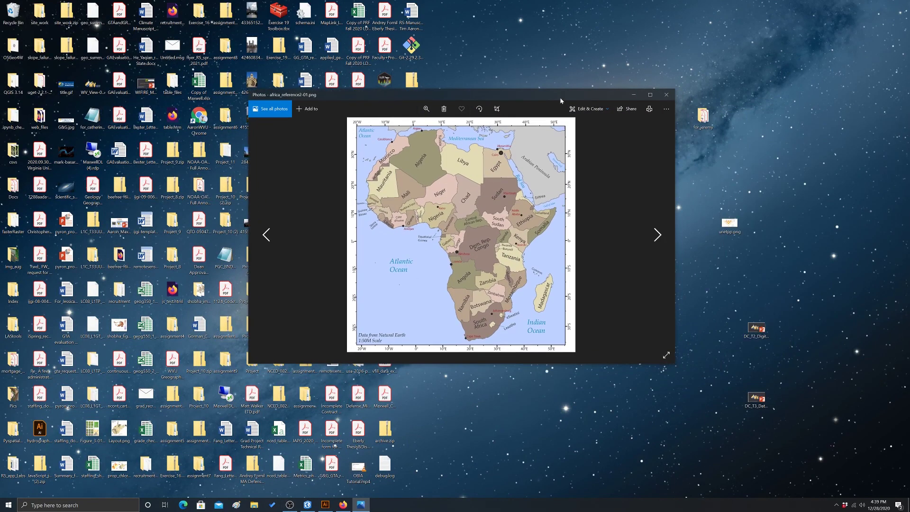
{"action": "left_click", "coordinate": [649, 95]}
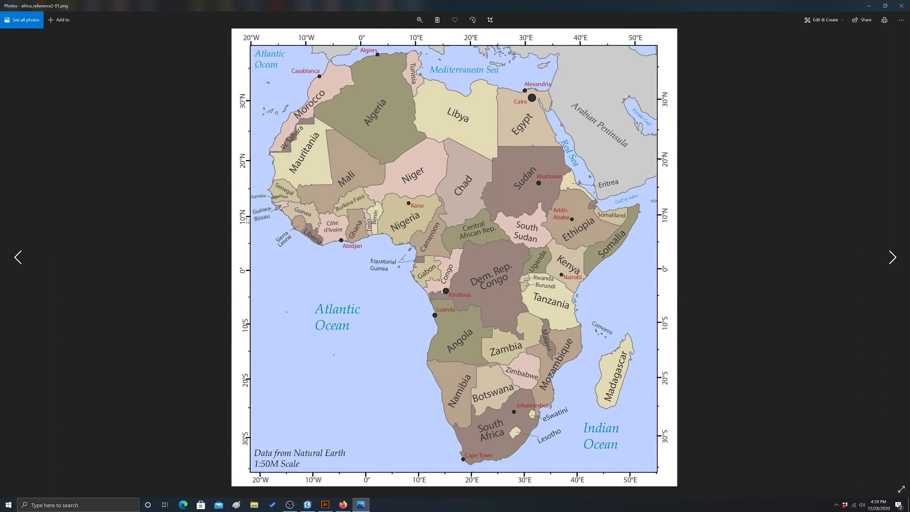